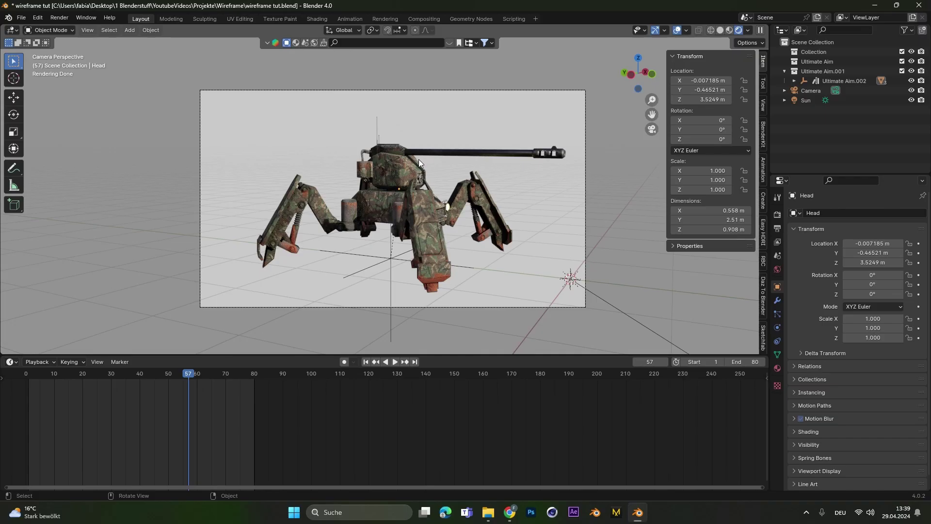
Try moving the robot's head and base away from the model as separate objects, and undo both moves.
click(406, 172)
key(g)
click(429, 164)
key(ctrl+z)
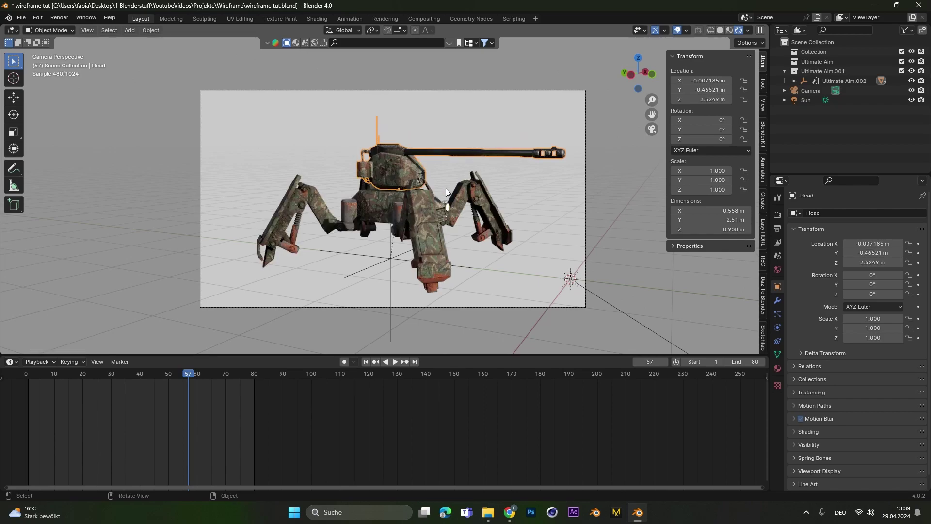
key(ctrl+shift+z)
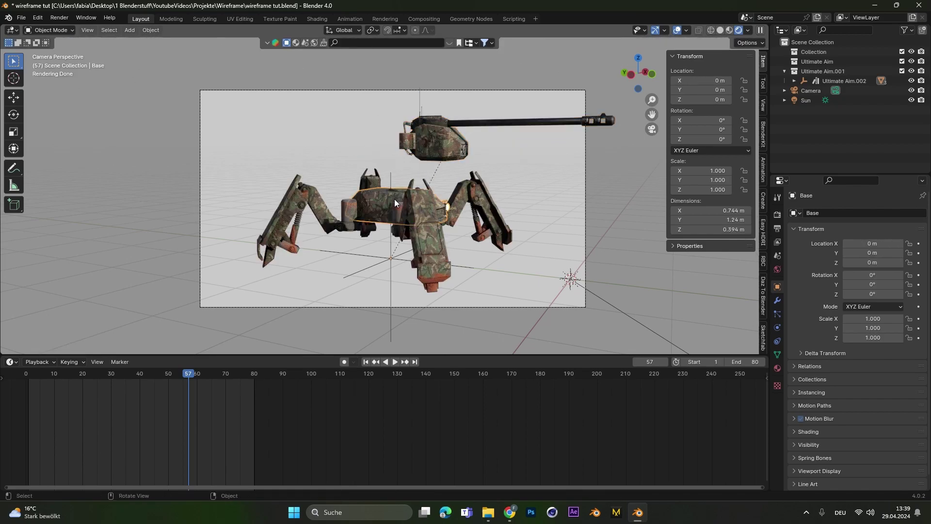
drag(394, 198, 296, 147)
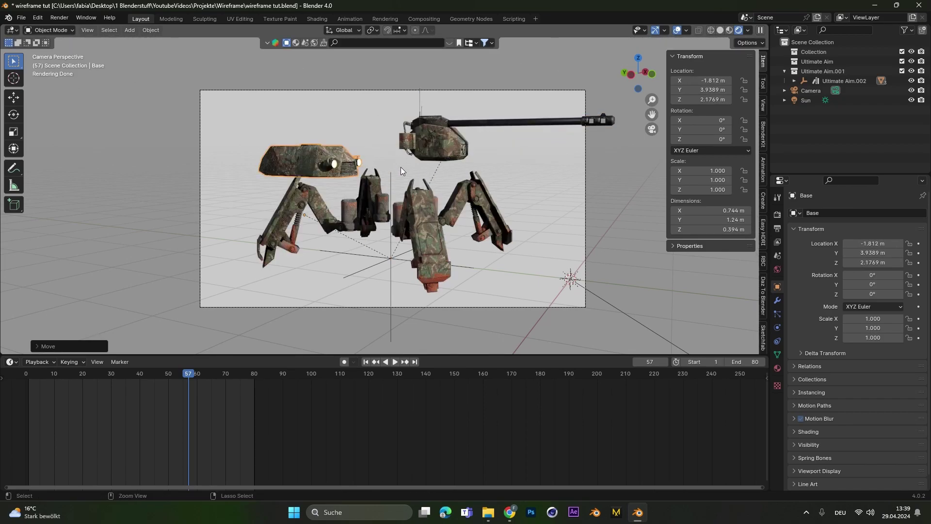
key(ctrl+z)
key(ctrl+z)
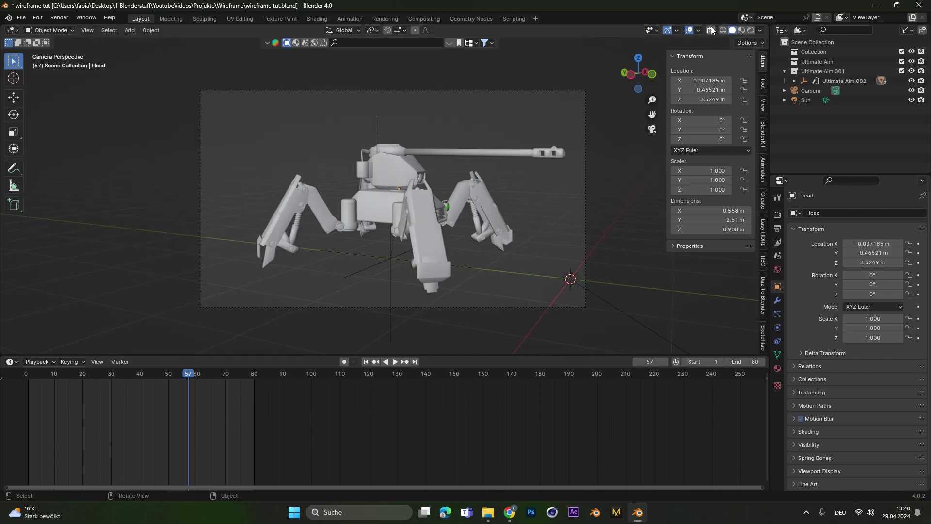
Turn on X-ray, select all the robot's parts together and join them into the Head object.
click(712, 30)
drag(280, 121, 511, 262)
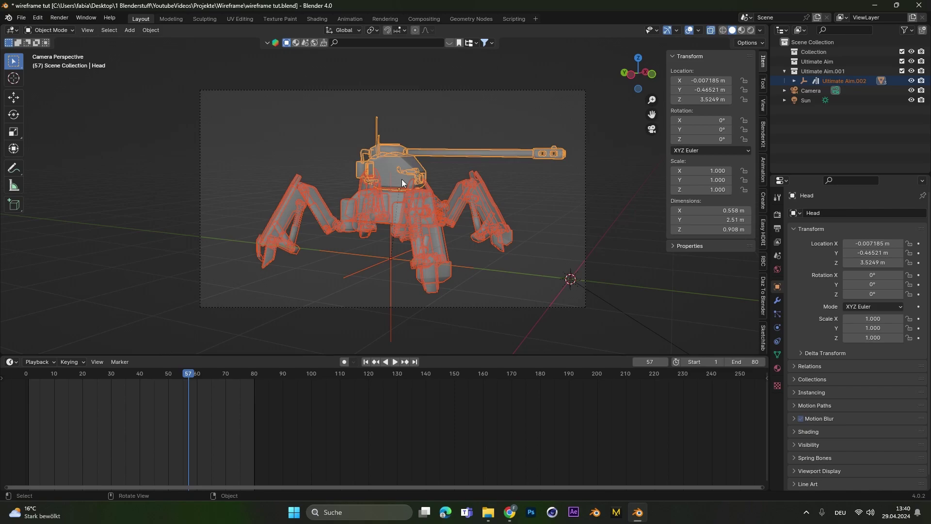
key(ctrl+j)
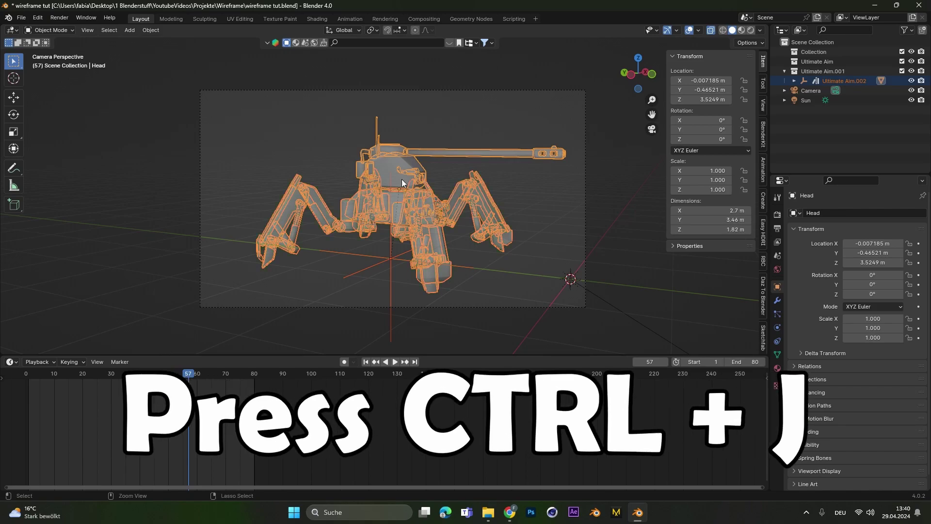
key(g)
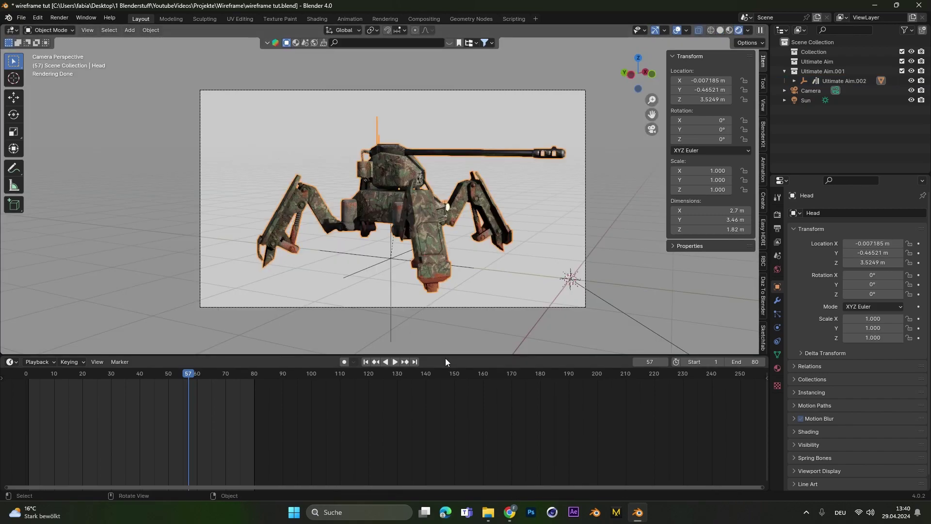
Enlarge the timeline area and turn it into a Shader Editor showing the robot's material nodes.
drag(445, 357, 454, 322)
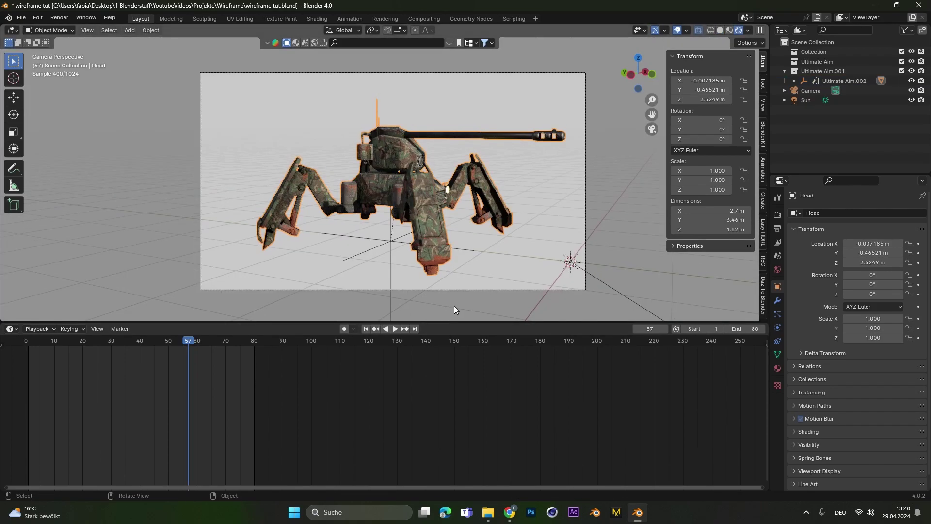
click(12, 328)
click(45, 420)
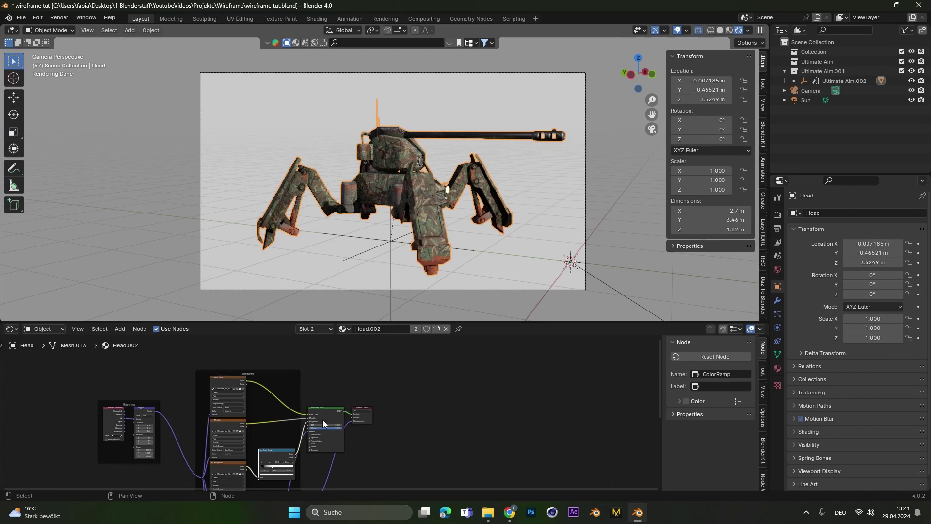
scroll(322, 419, up, 3)
middle_drag(330, 418, 466, 388)
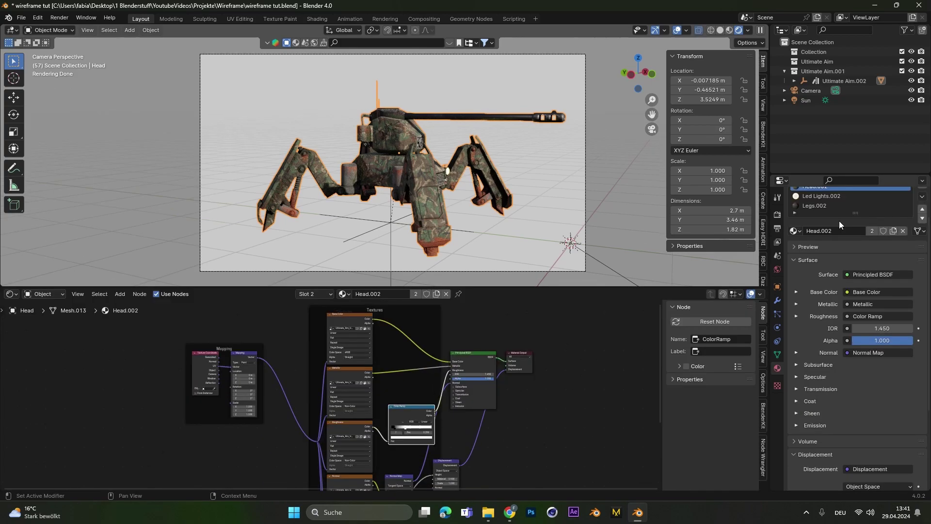
scroll(836, 223, up, 2)
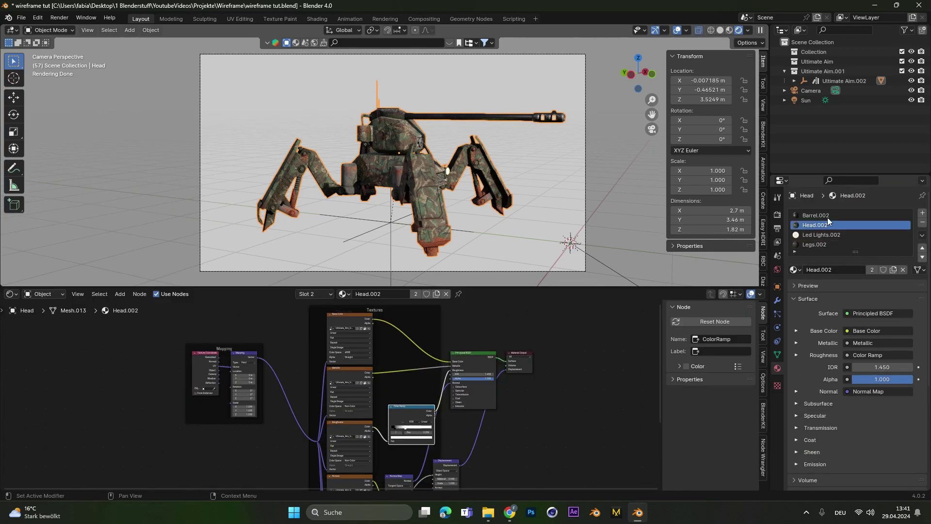
Add a new material slot after Legs.002 and create a new material named Wireframe in it.
click(858, 244)
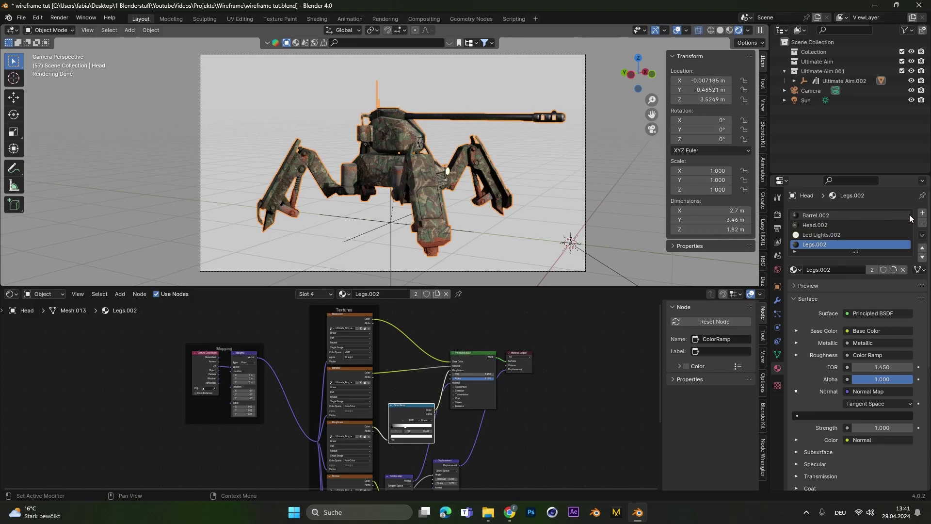
click(922, 213)
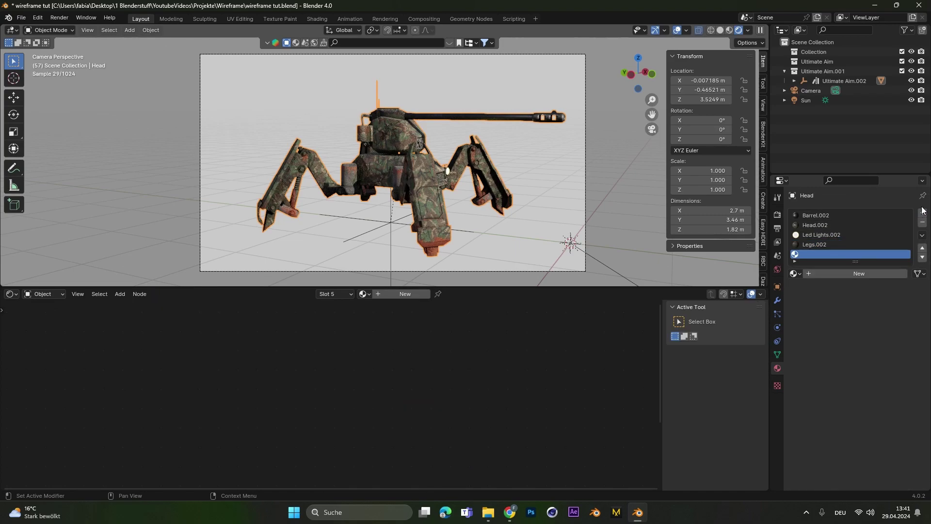
click(852, 274)
click(851, 274)
text(Wireframe)
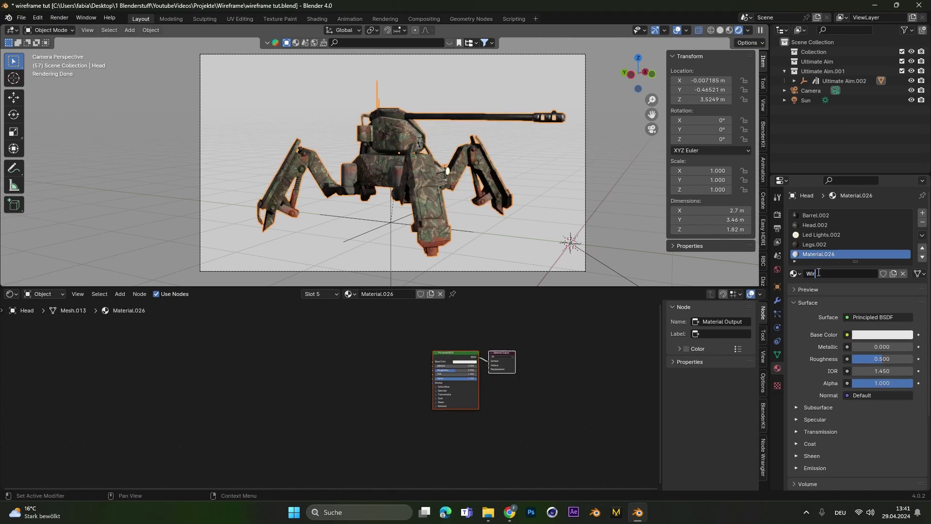
key(Return)
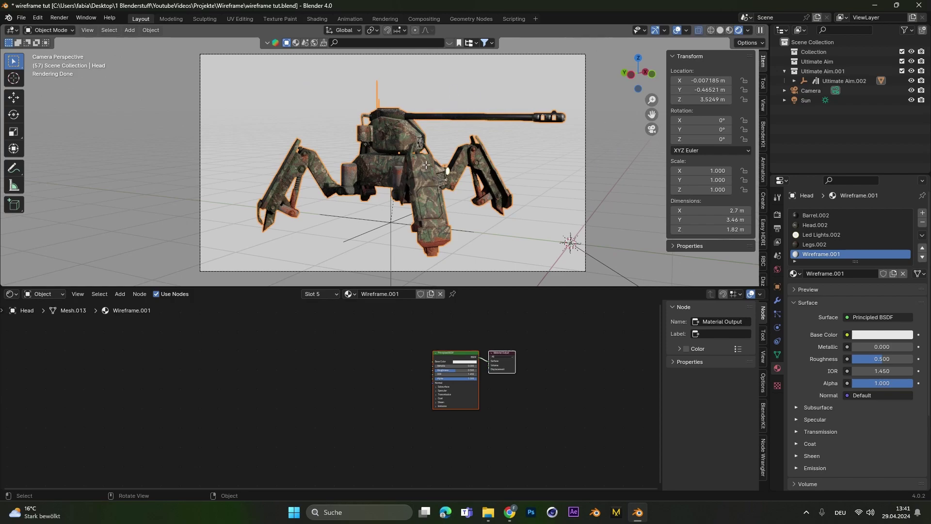
Assign the new wireframe material to the robot's entire mesh in Edit Mode and return to Object Mode.
key(Tab)
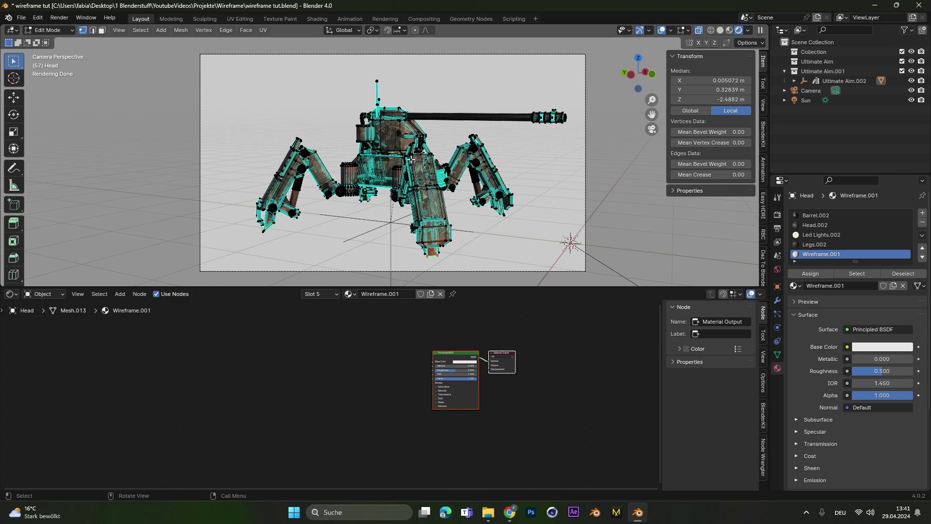
key(a)
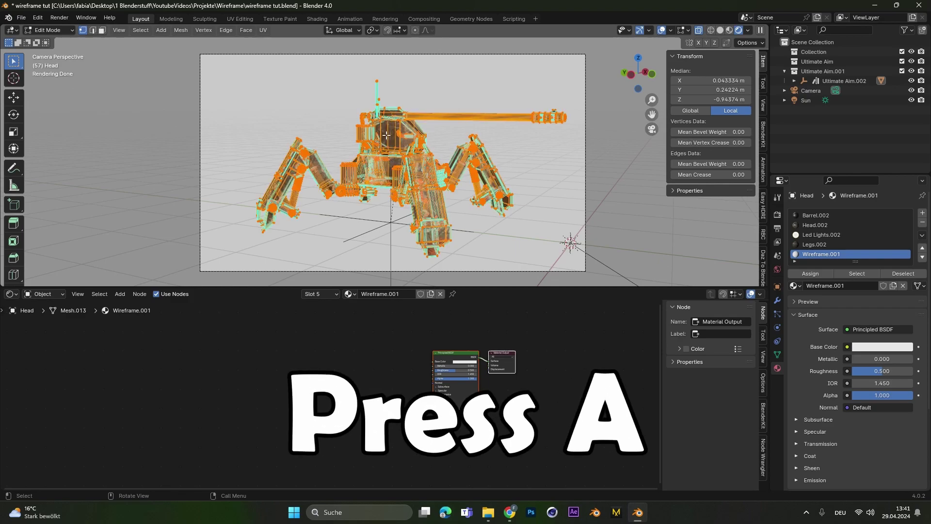
click(815, 273)
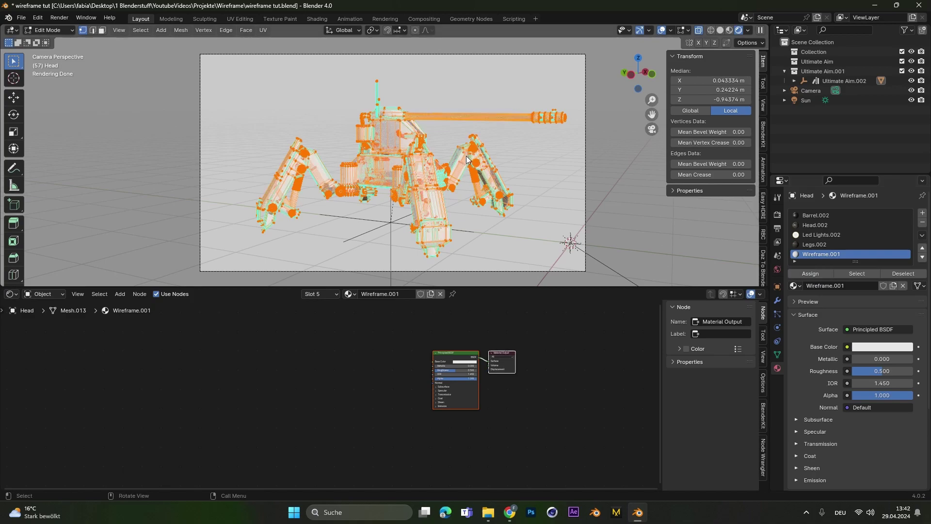
key(Tab)
Move the Principled BSDF node away from the Material Output and disconnect the link between them.
scroll(485, 332, up, 7)
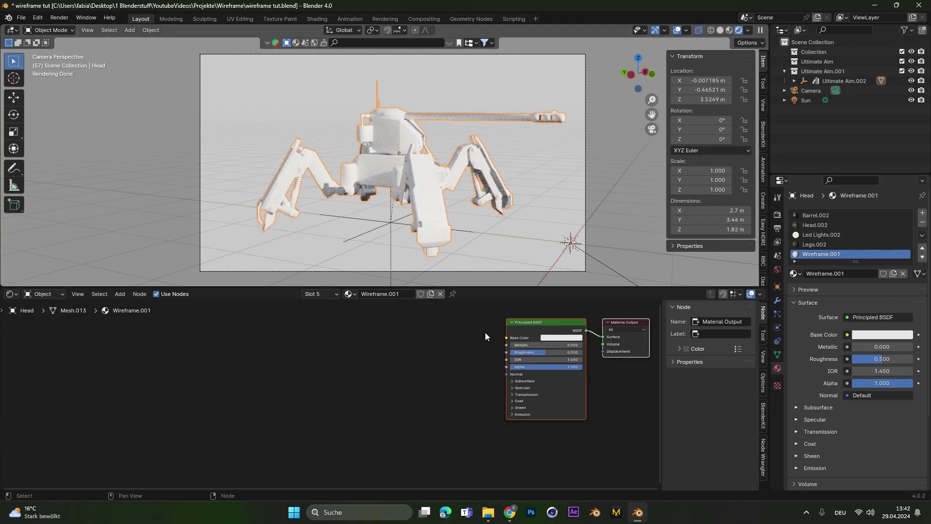
middle_drag(485, 334, 405, 362)
middle_drag(499, 355, 386, 348)
scroll(396, 335, up, 2)
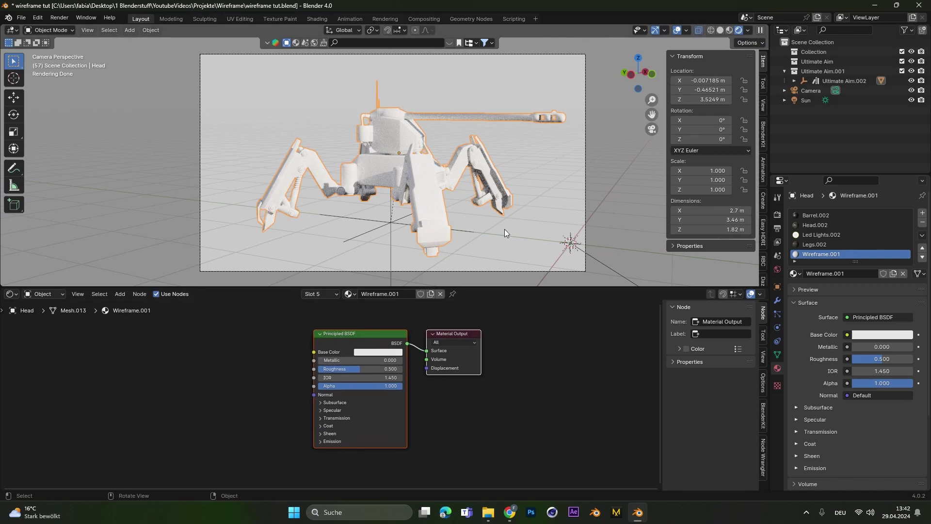
scroll(426, 421, down, 2)
drag(373, 348, 273, 359)
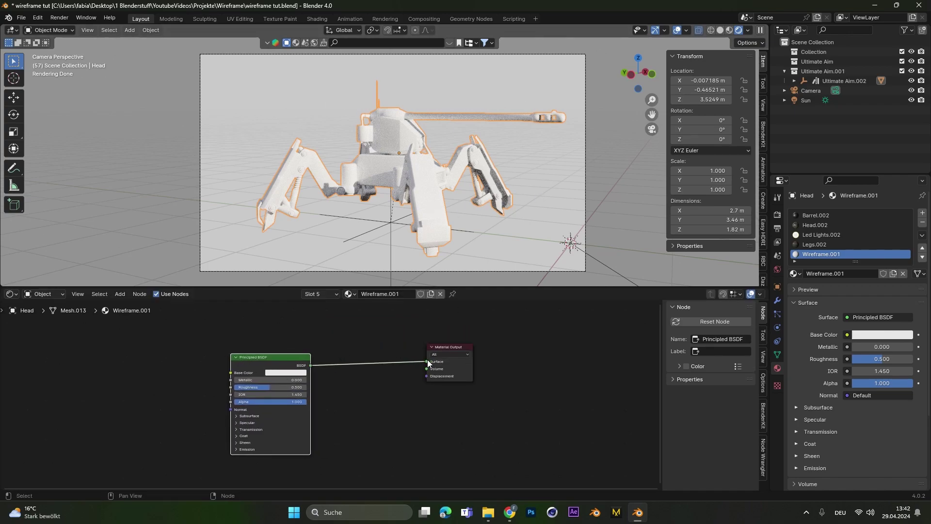
drag(424, 361, 368, 369)
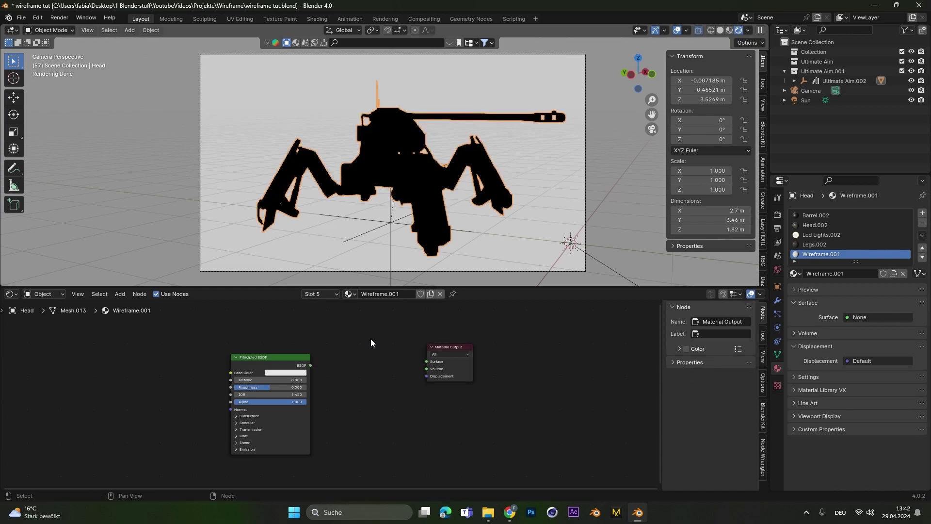
Add a Mix Shader node connected to the Material Output's Surface, with the Principled BSDF feeding its first Shader input.
key(shift+a)
click(372, 338)
text(mix)
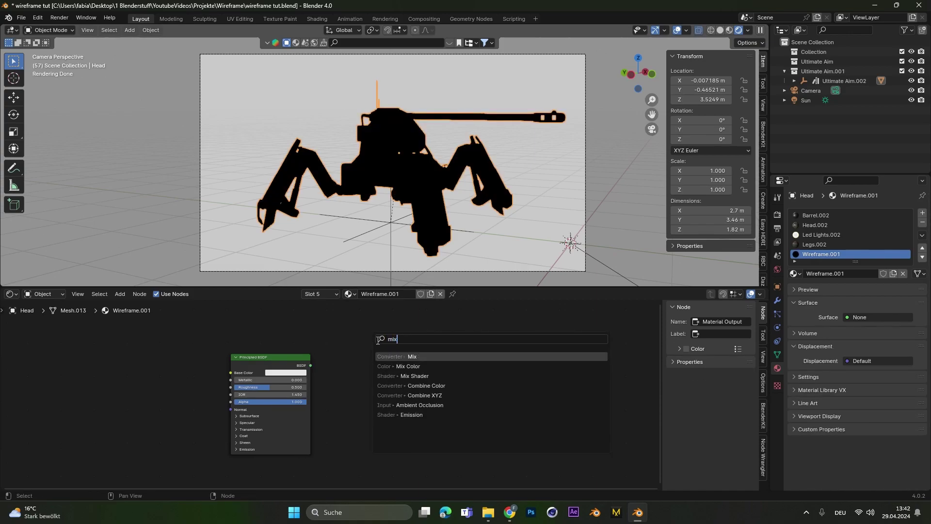
click(399, 375)
click(361, 349)
scroll(359, 348, up, 2)
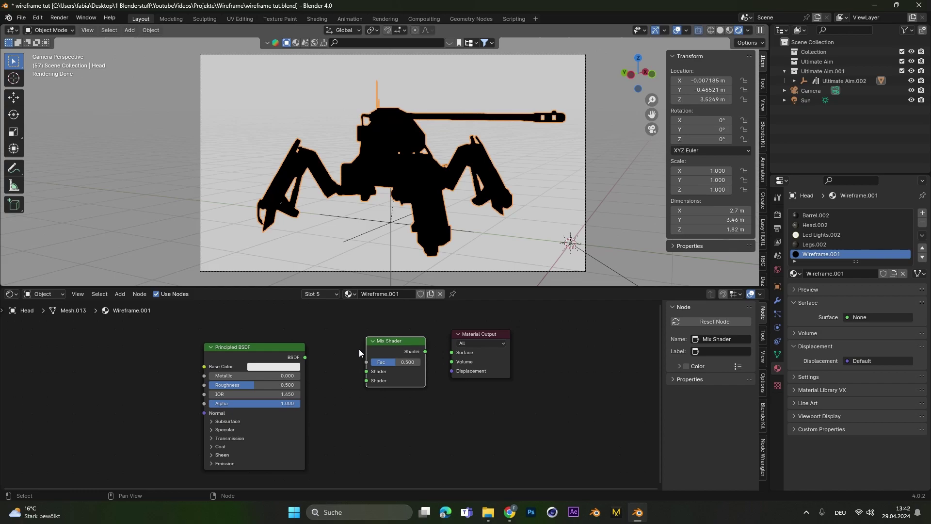
drag(437, 357, 466, 358)
drag(303, 363, 380, 378)
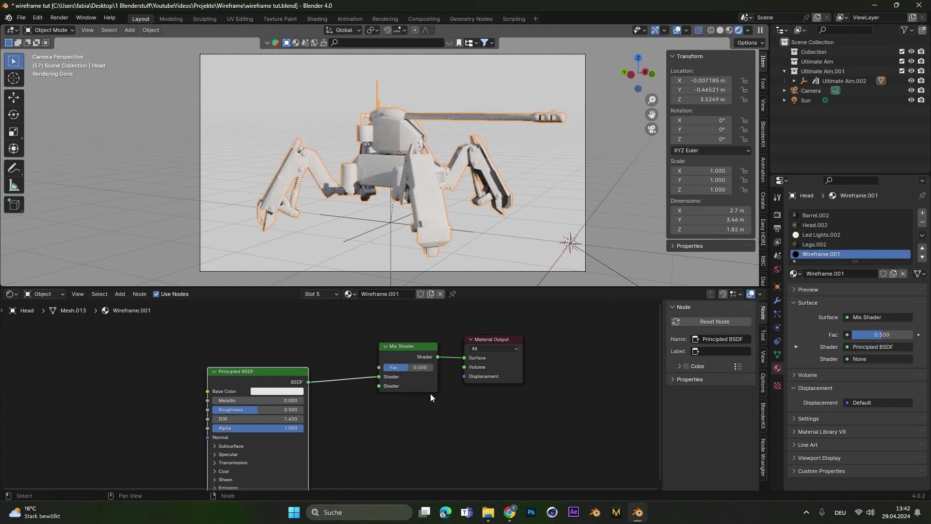
Add a Wireframe node and connect its Fac output to the Mix Shader's Fac input.
middle_drag(374, 366, 418, 408)
click(343, 328)
key(shift+a)
click(342, 328)
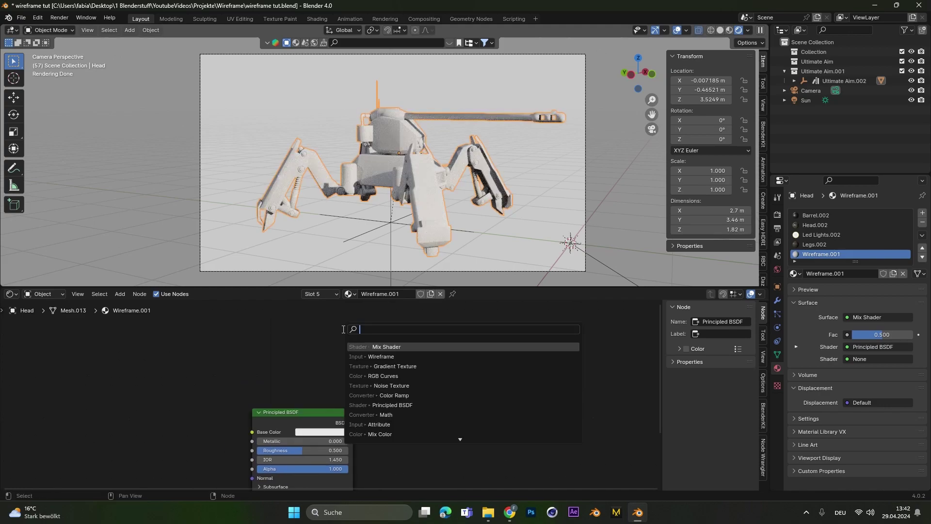
text(wirf)
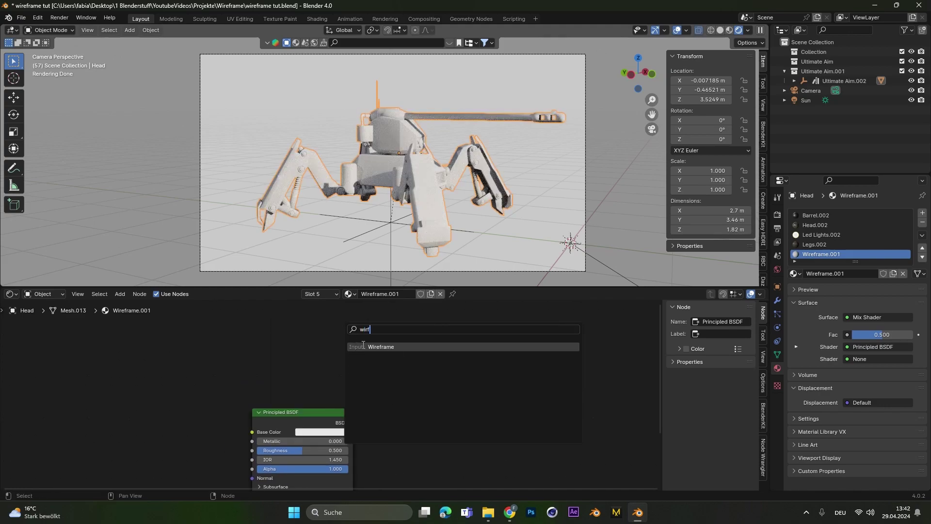
key(Return)
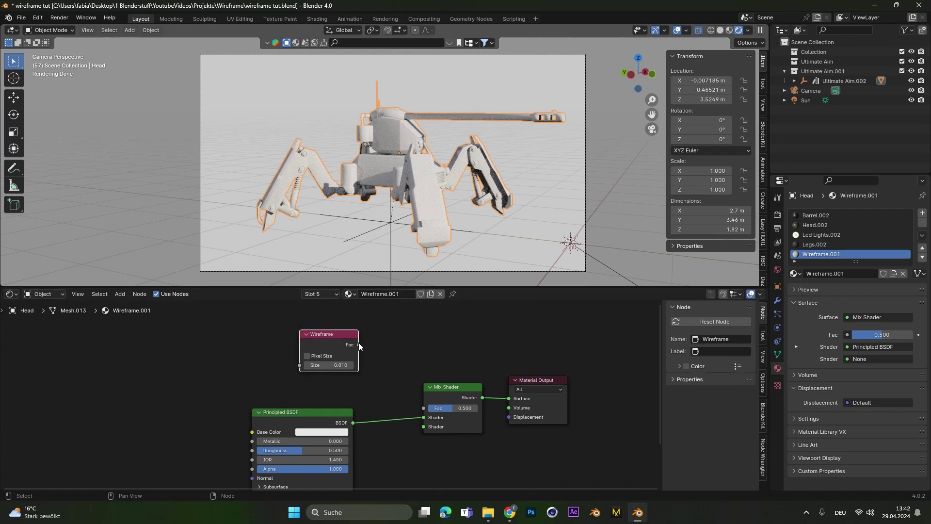
drag(359, 344, 424, 406)
Try a size of 0.001 on the Wireframe node, set it to 0.005, and check the lines on the robot.
scroll(485, 155, up, 3)
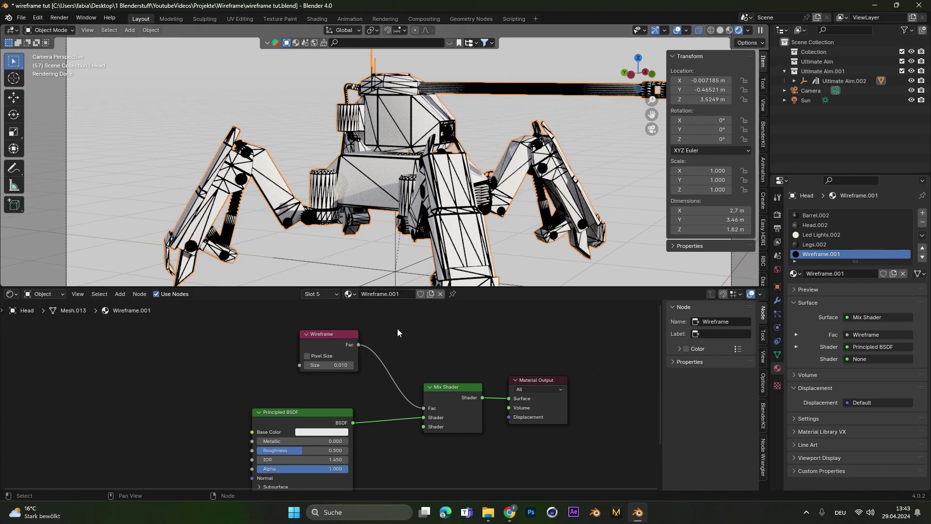
scroll(354, 371, up, 2)
click(339, 357)
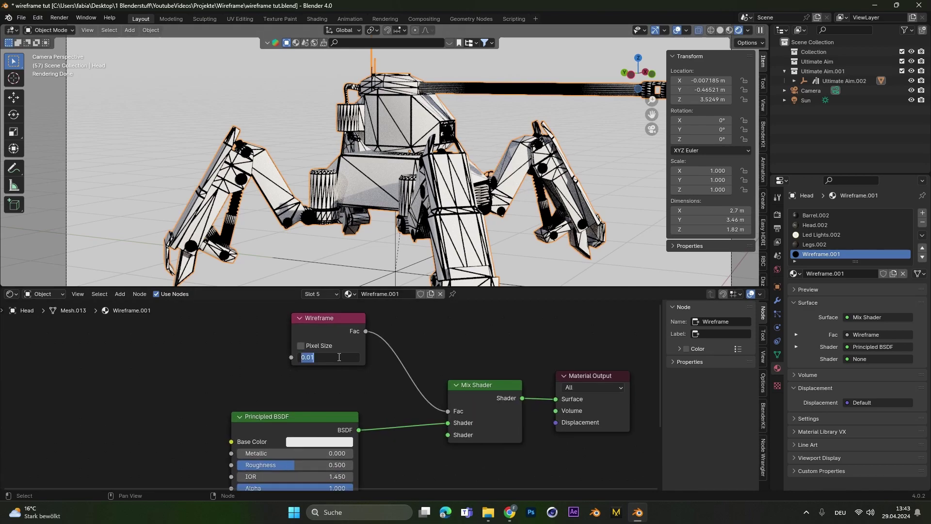
text(0.001)
key(Return)
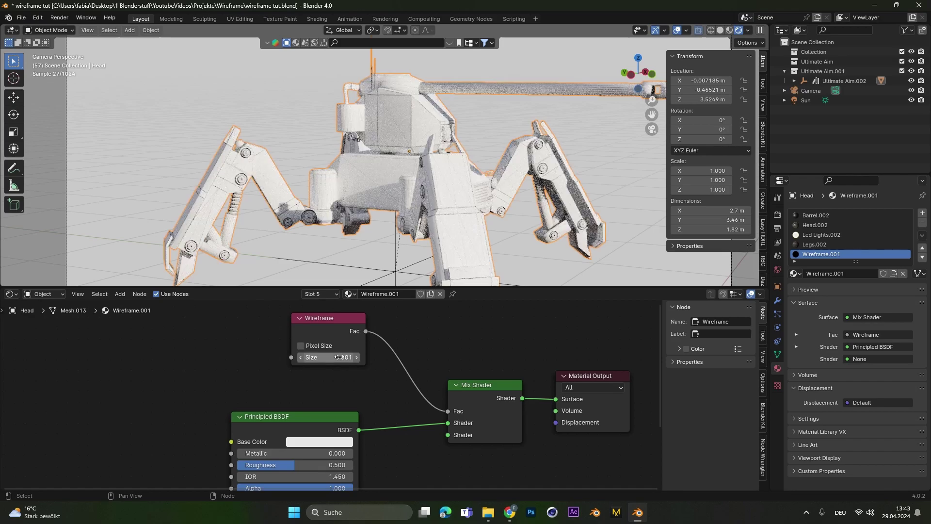
click(339, 357)
text(0.005)
key(Return)
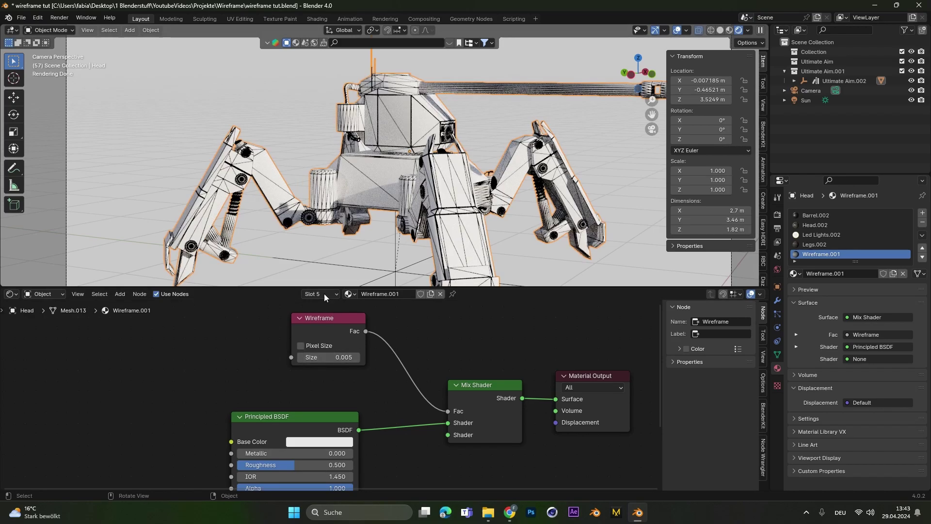
scroll(434, 170, down, 3)
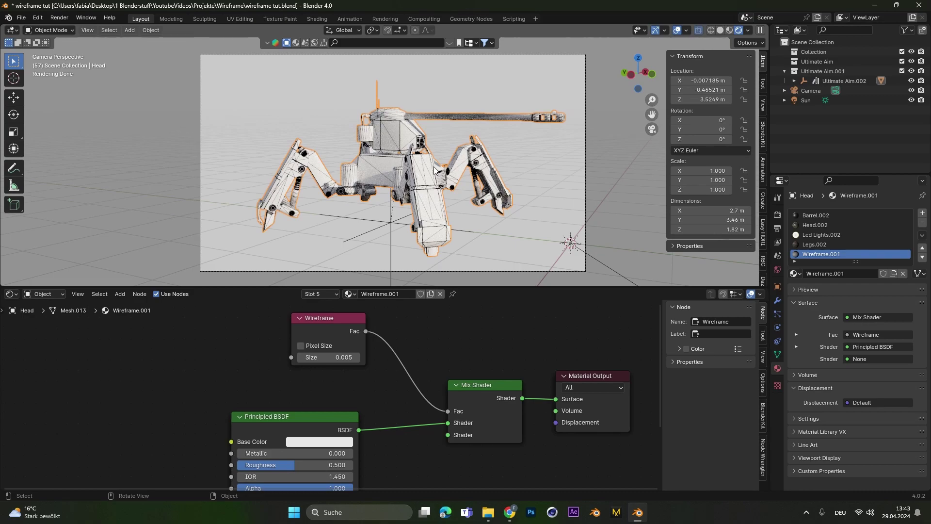
scroll(434, 170, up, 3)
scroll(420, 459, down, 3)
Add a second Principled BSDF node below the first and connect its BSDF output to the Mix Shader's second Shader input.
middle_drag(420, 459, 418, 395)
drag(321, 360, 272, 345)
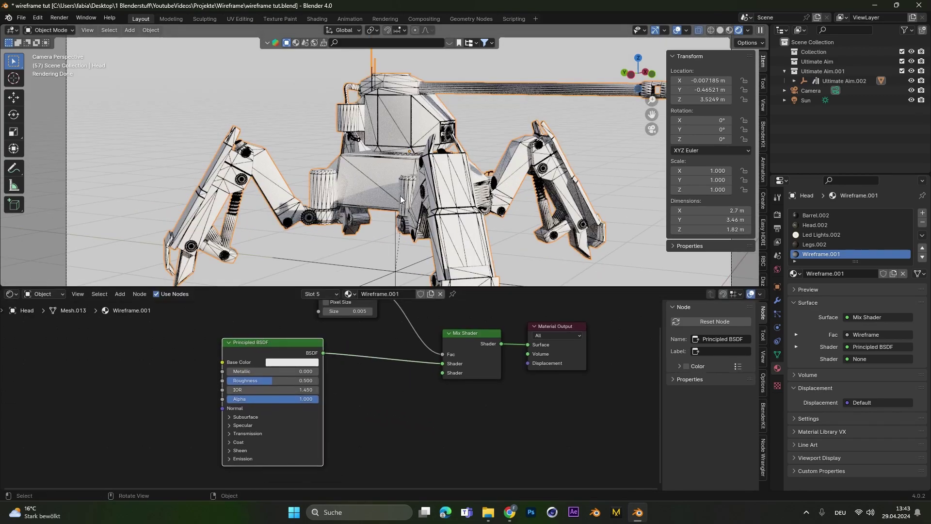
middle_drag(394, 403, 408, 362)
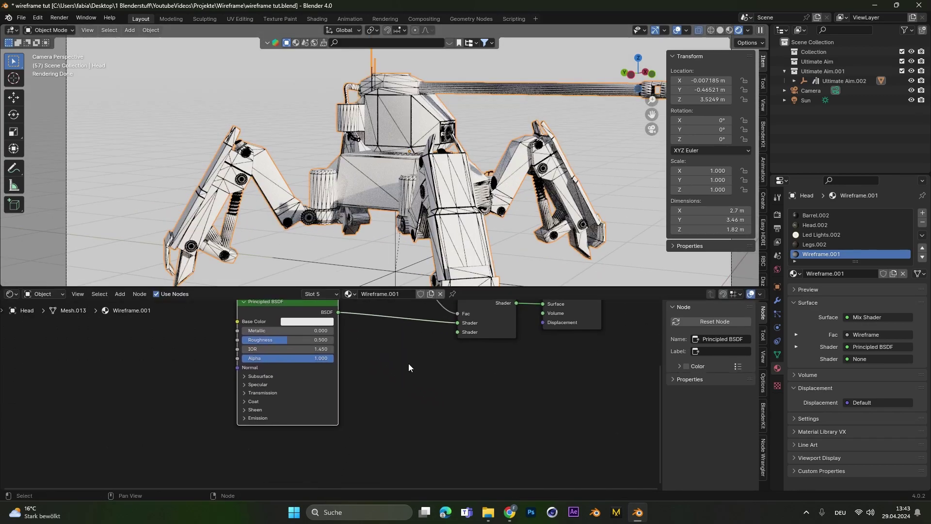
key(shift+a)
text(pr)
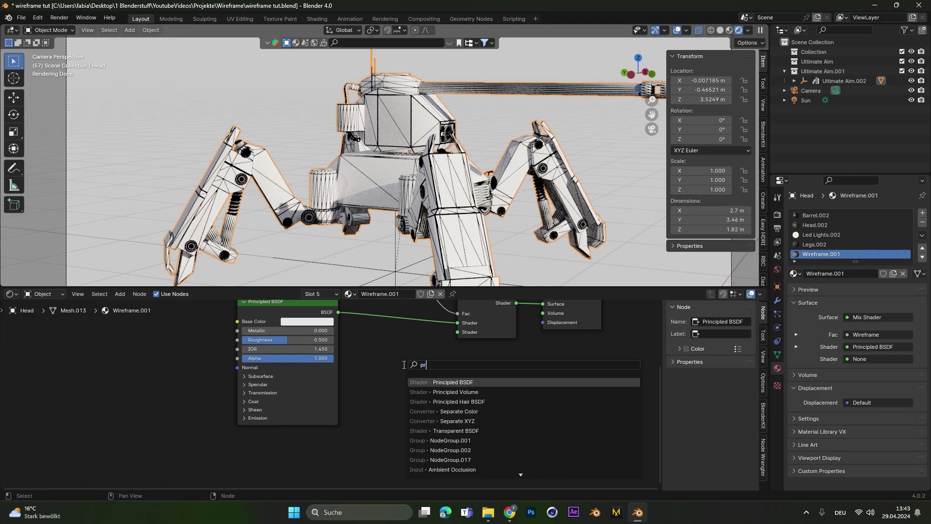
text(in)
click(424, 381)
click(252, 437)
middle_drag(252, 437, 199, 454)
scroll(198, 454, down, 1)
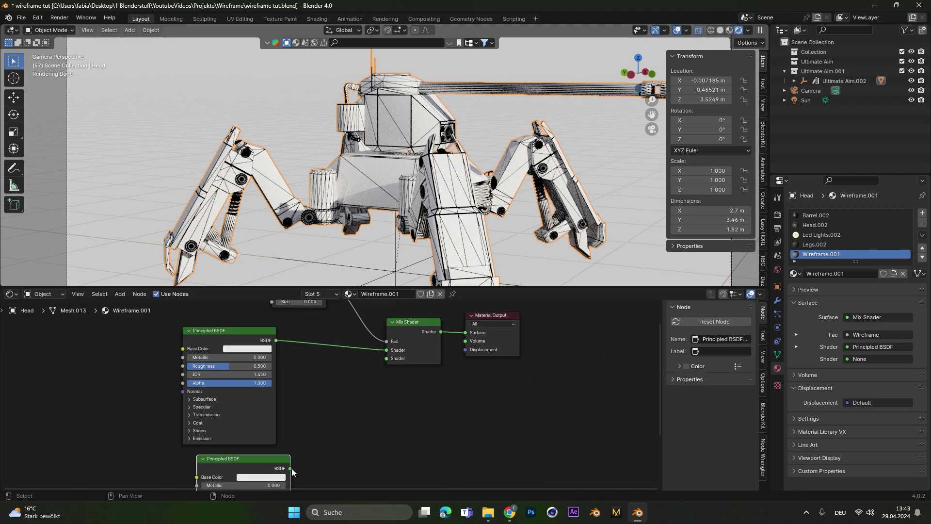
click(292, 471)
drag(289, 469, 386, 359)
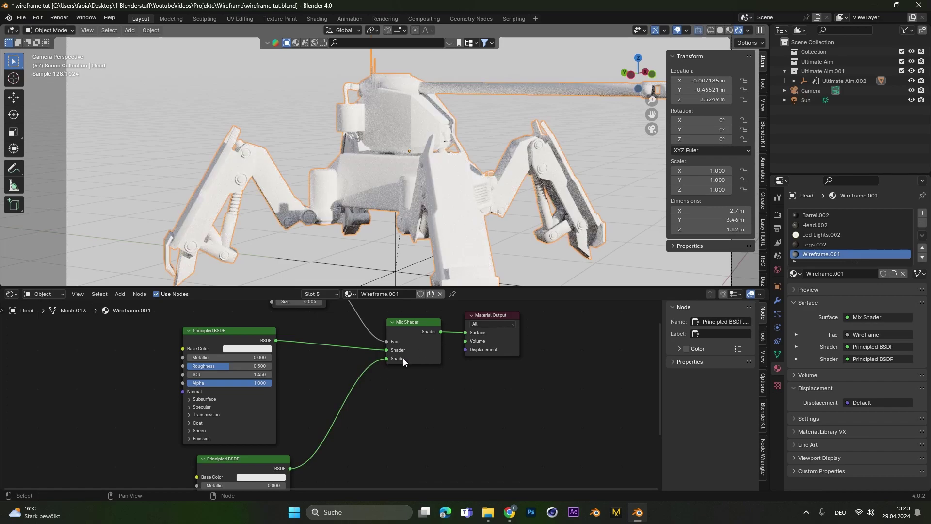
Try a bright cyan-blue base color on the lower Principled BSDF node for the wireframe lines.
middle_drag(270, 484, 346, 396)
scroll(347, 396, up, 1)
click(345, 390)
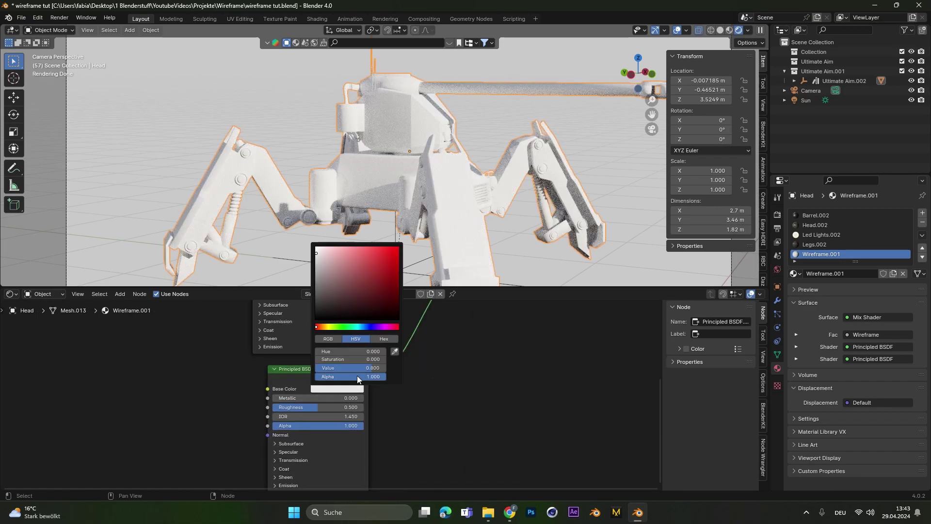
click(360, 327)
click(379, 266)
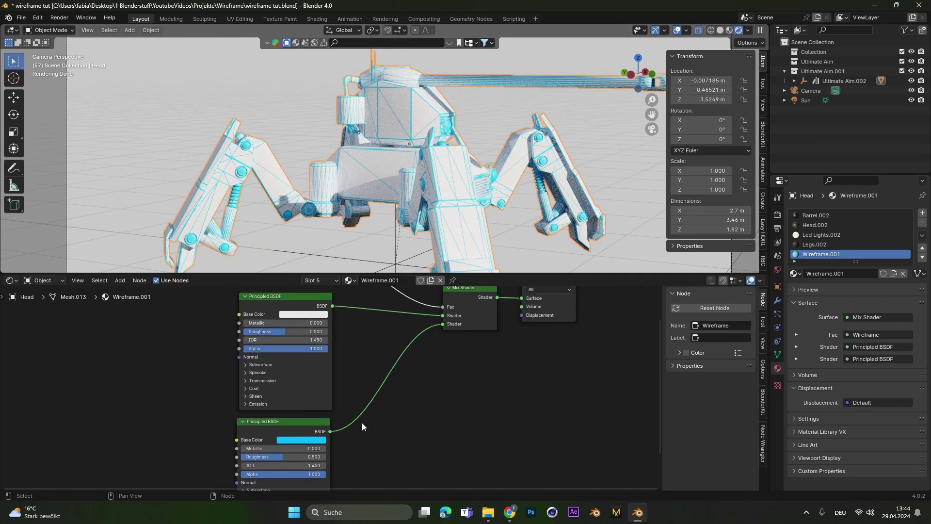
Set the lower Principled BSDF node's base color to pure red.
scroll(362, 423, down, 2)
scroll(364, 431, up, 3)
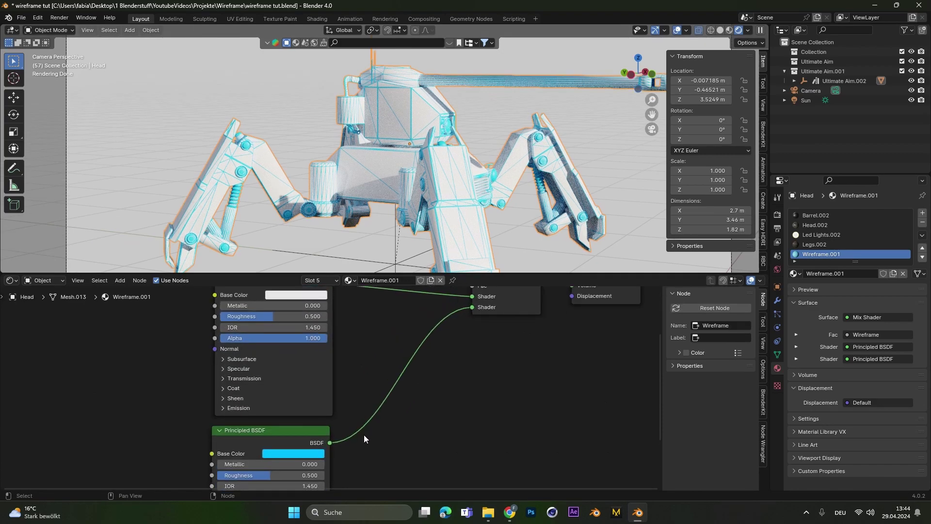
middle_drag(363, 435, 397, 361)
click(338, 379)
click(381, 308)
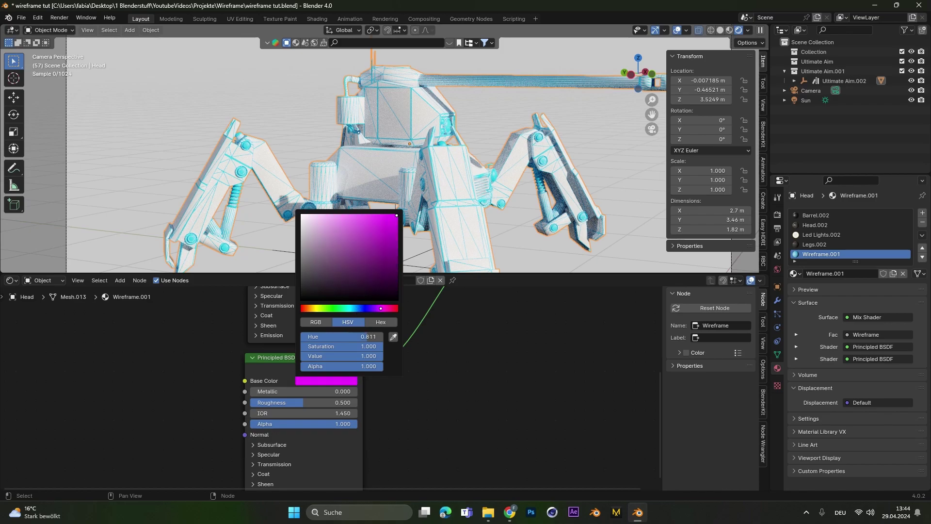
drag(381, 307, 406, 321)
Give the lower Principled BSDF node a light red emission color with a strength of 3.100.
scroll(401, 419, up, 4)
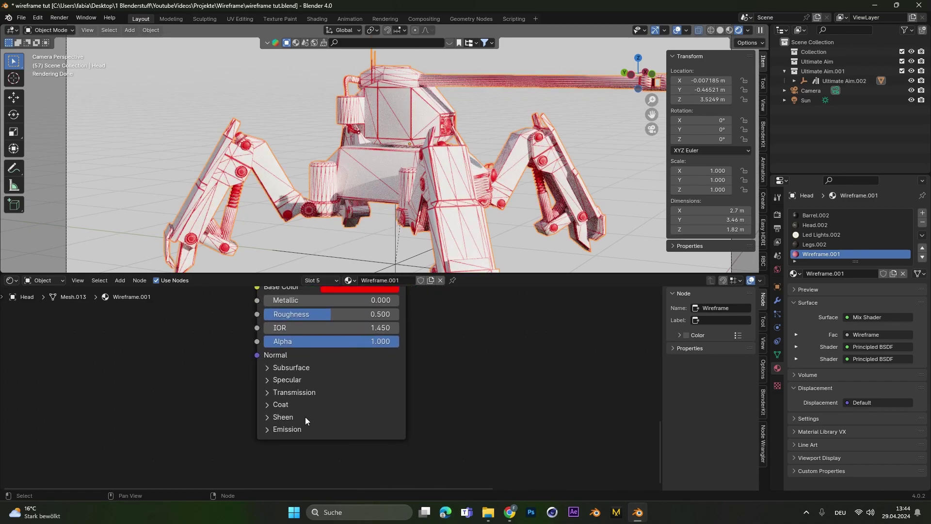
click(279, 428)
middle_drag(435, 405, 418, 378)
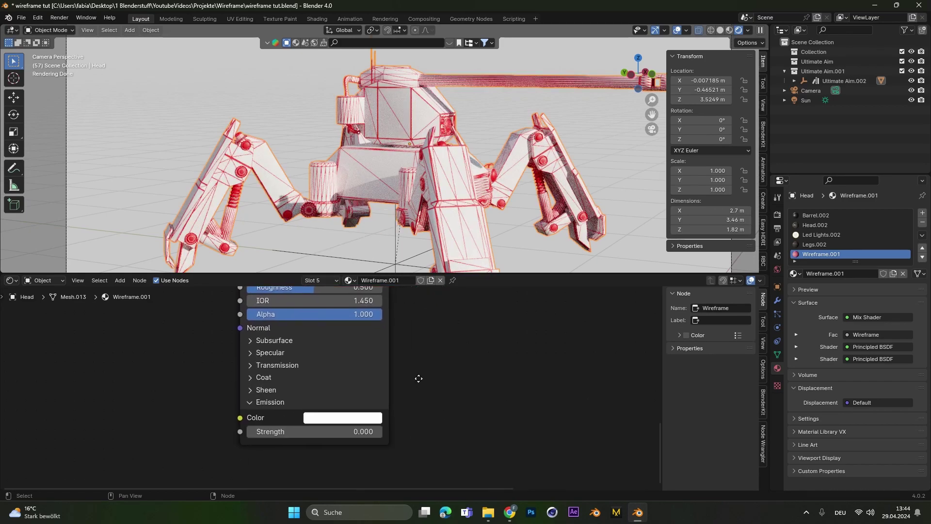
click(330, 419)
click(395, 221)
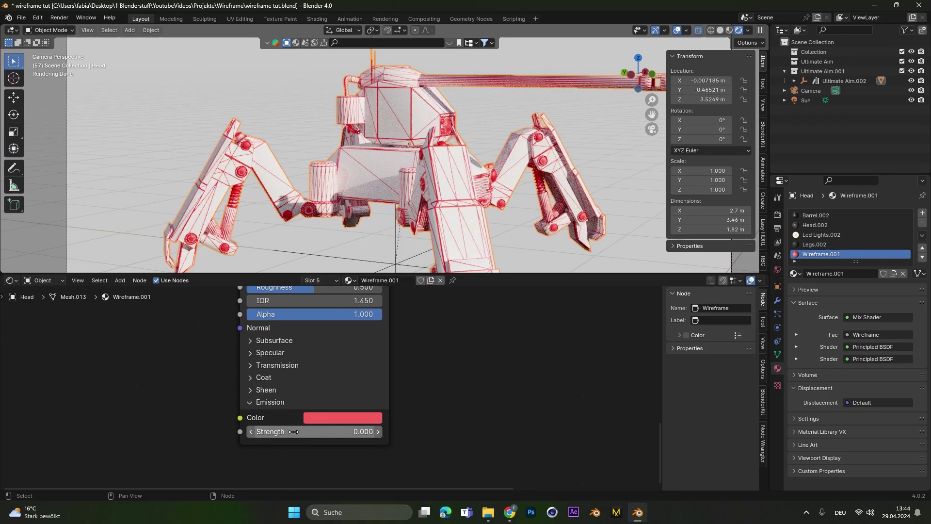
drag(293, 431, 335, 431)
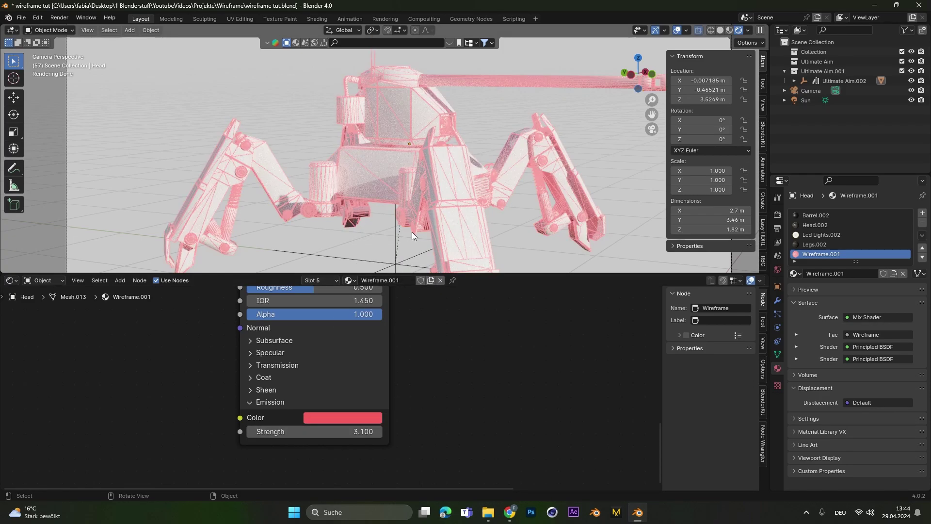
Set the upper Principled BSDF node's base color to black.
scroll(425, 366, down, 1)
middle_drag(426, 366, 409, 409)
click(359, 332)
click(311, 224)
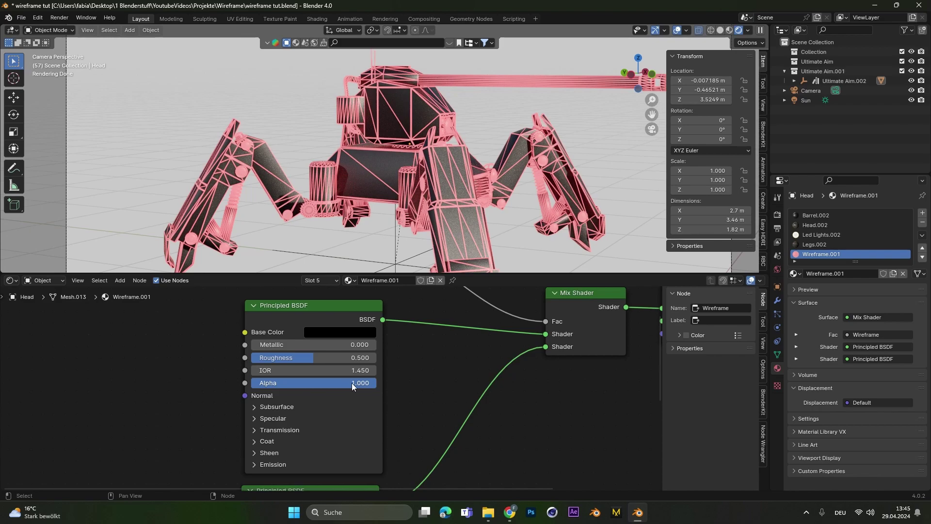
Try an alpha of 0 on the upper Principled BSDF node and return it to 1.
drag(357, 382, 253, 383)
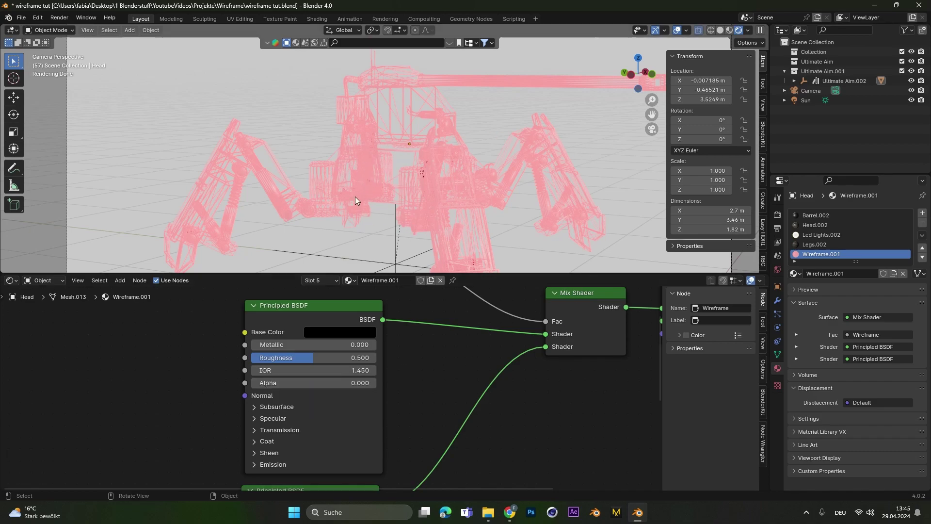
drag(290, 383, 392, 382)
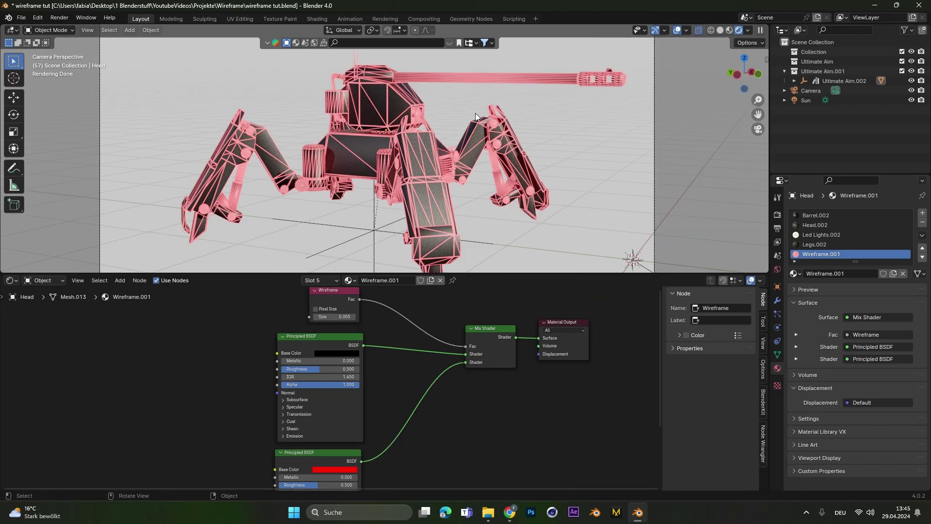
Add a Gradient Texture node and connect its Fac output to the Alpha of the lower, red Principled BSDF.
scroll(412, 427, down, 2)
middle_drag(410, 432, 517, 322)
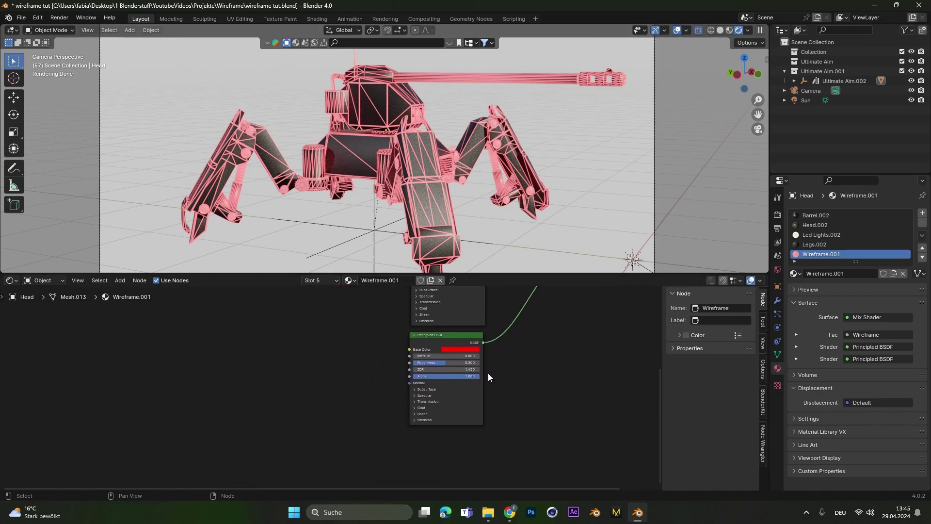
scroll(488, 376, up, 2)
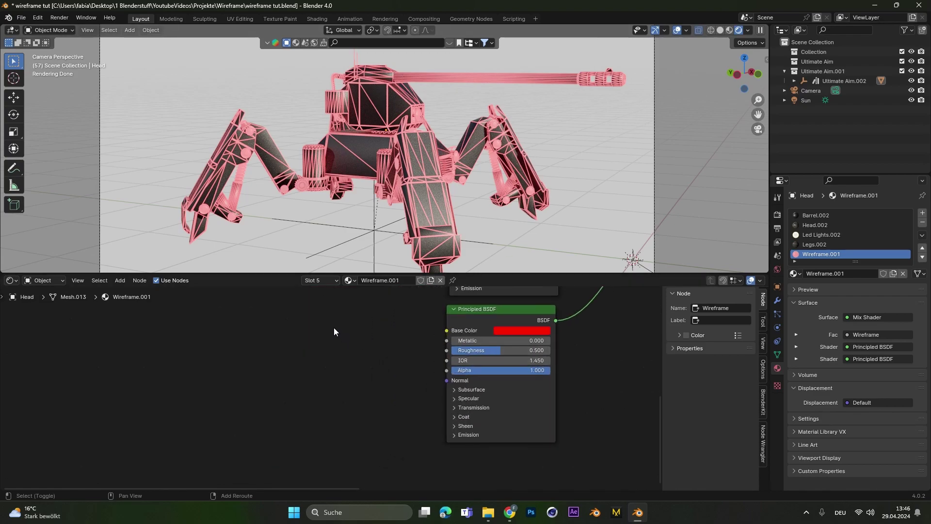
key(shift+a)
text(grad)
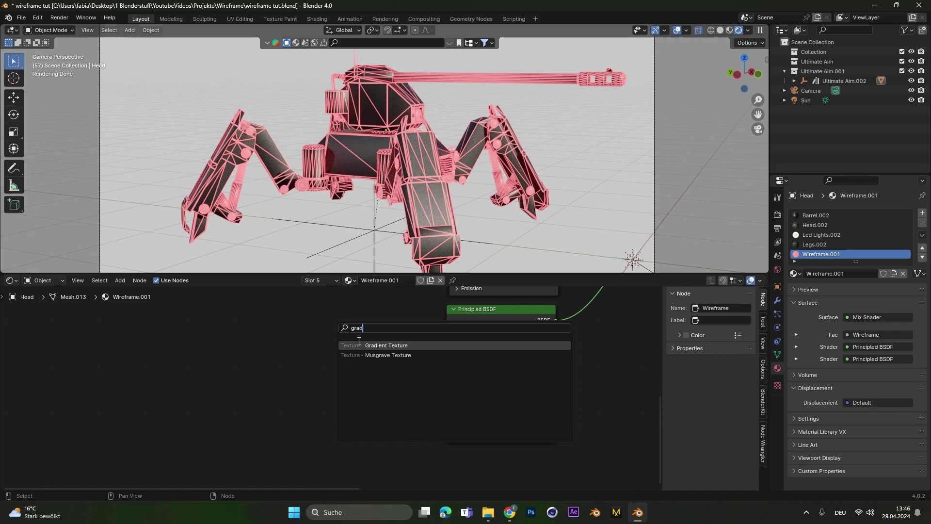
key(Return)
click(248, 347)
drag(315, 376, 447, 371)
Preview the Gradient Texture directly on the robot and examine the gradient's direction from several angles.
scroll(446, 370, up, 1)
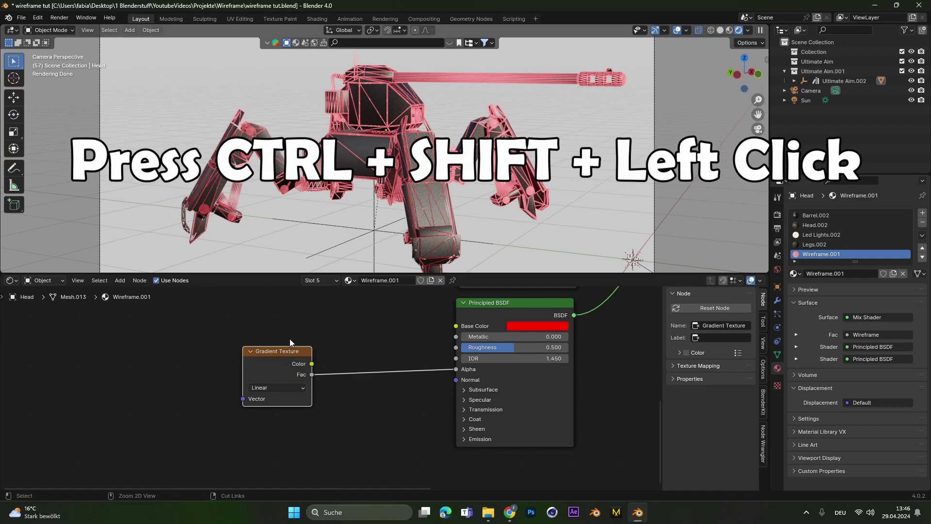
ctrl+shift+click(288, 352)
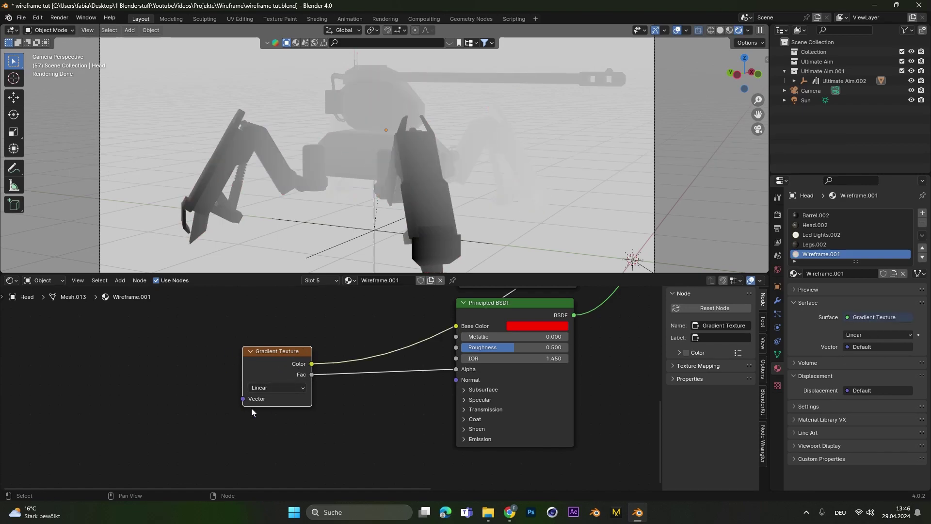
middle_drag(383, 208, 411, 182)
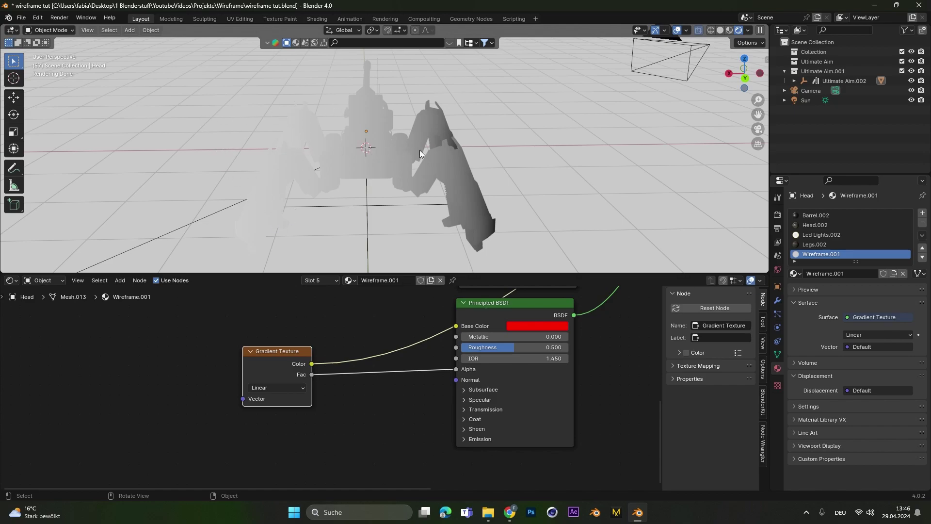
middle_drag(448, 161, 499, 147)
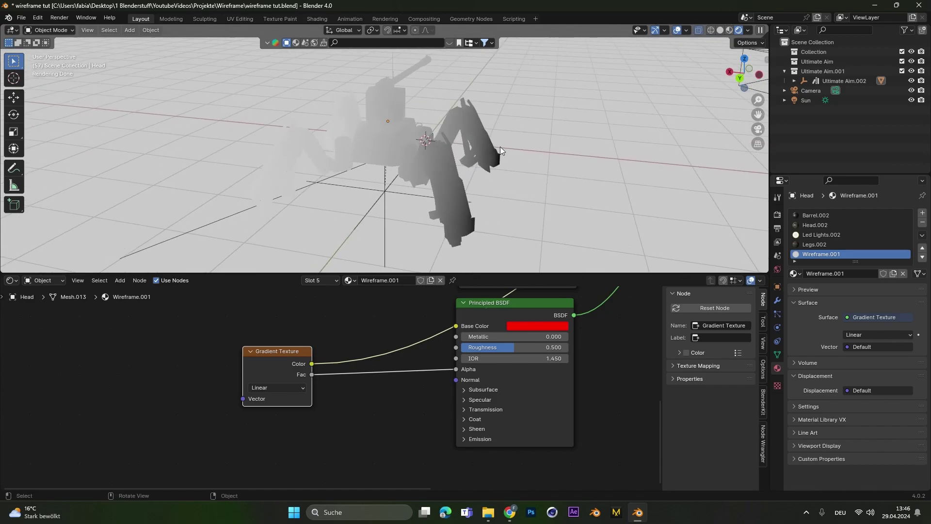
Add linked Texture Coordinate and Mapping nodes to the Gradient Texture's Vector input and move them farther away from it.
middle_drag(286, 356, 369, 353)
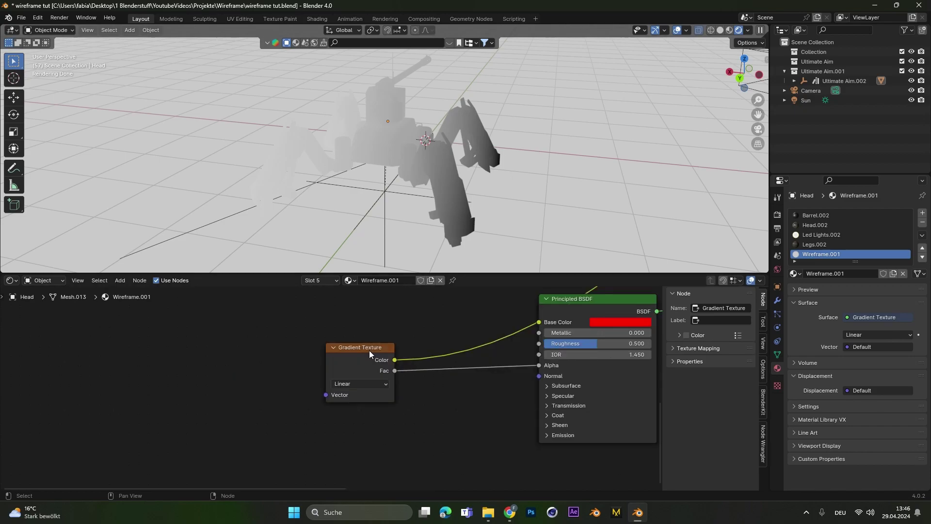
click(369, 350)
key(ctrl+t)
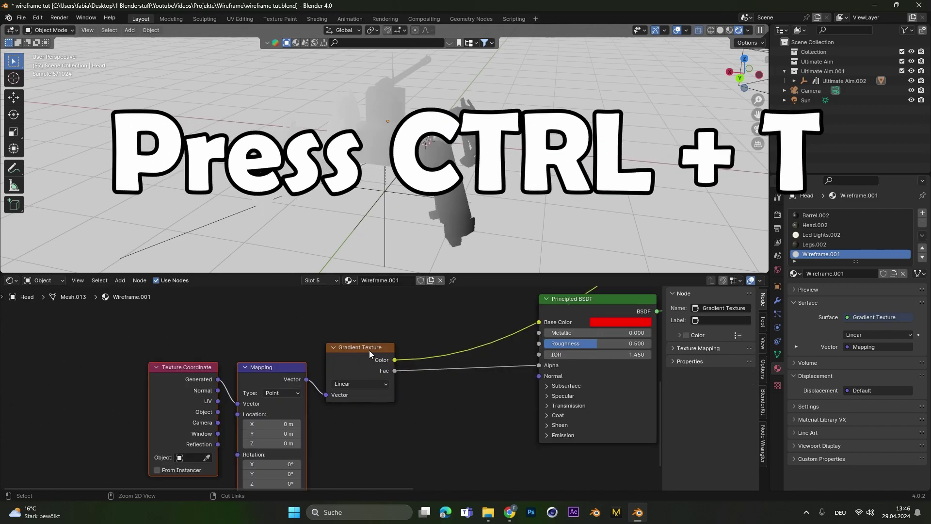
drag(276, 379, 245, 351)
click(303, 338)
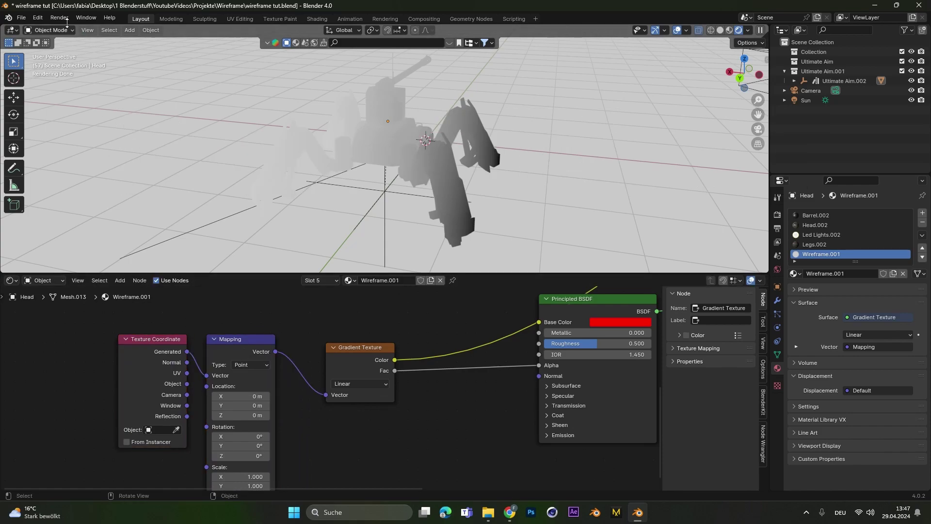
Open the Preferences window for a look and close it again.
click(38, 18)
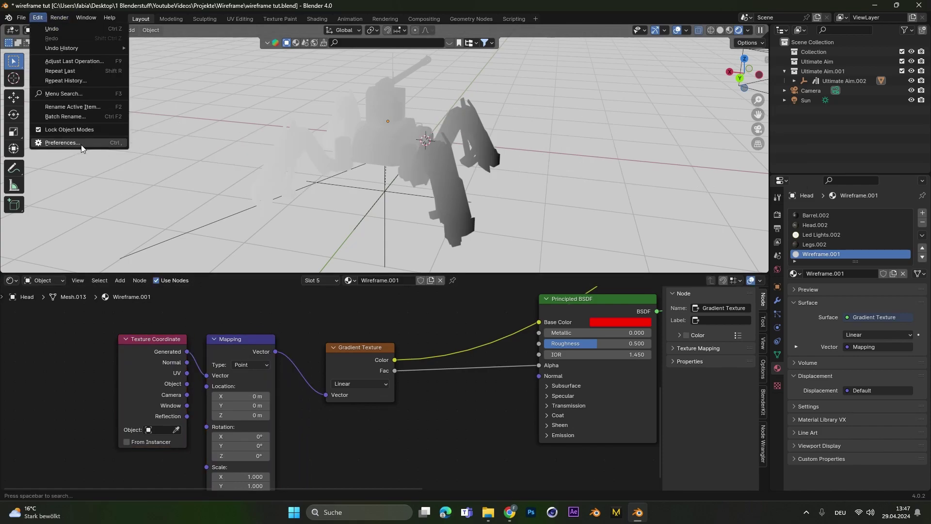
click(80, 145)
drag(235, 10, 361, 75)
click(426, 102)
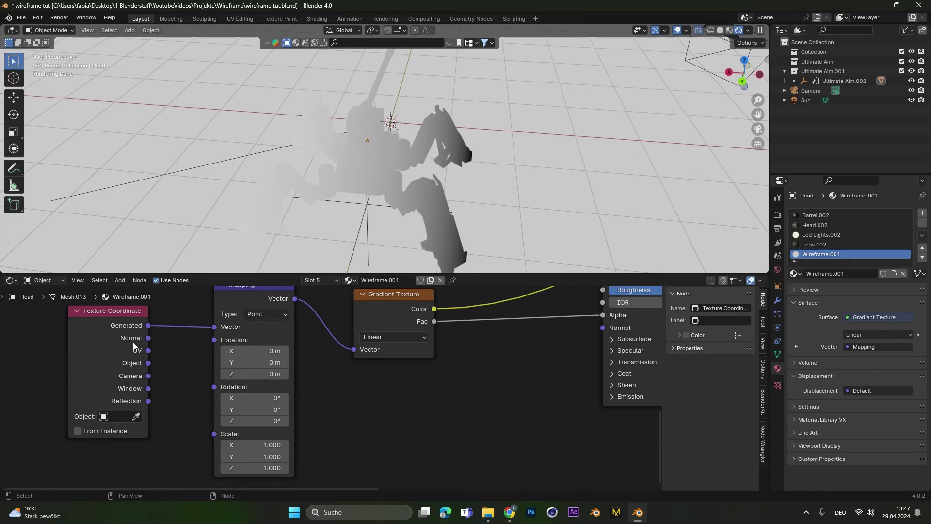
Feed the Mapping node's Vector from the Texture Coordinate's Object output and set the mapping's Z rotation to 90°.
drag(148, 363, 214, 328)
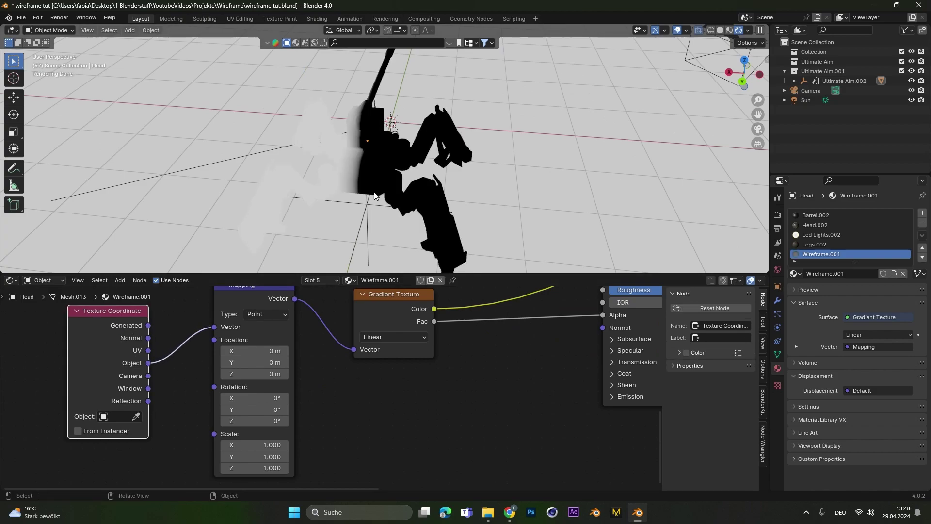
click(271, 421)
text(9)
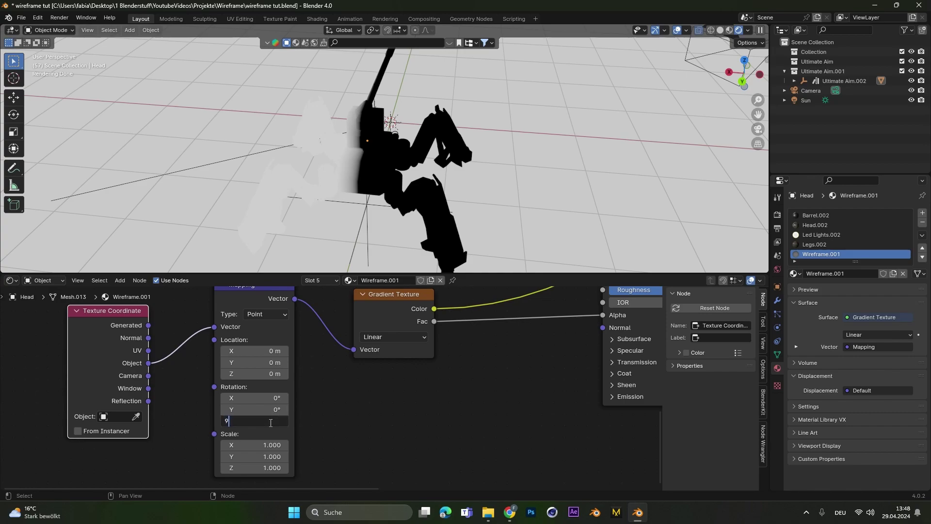
text(0)
key(Return)
Try sliding the Mapping node's X location to about -3.7 m while viewing the robot from the side.
middle_drag(310, 160, 486, 81)
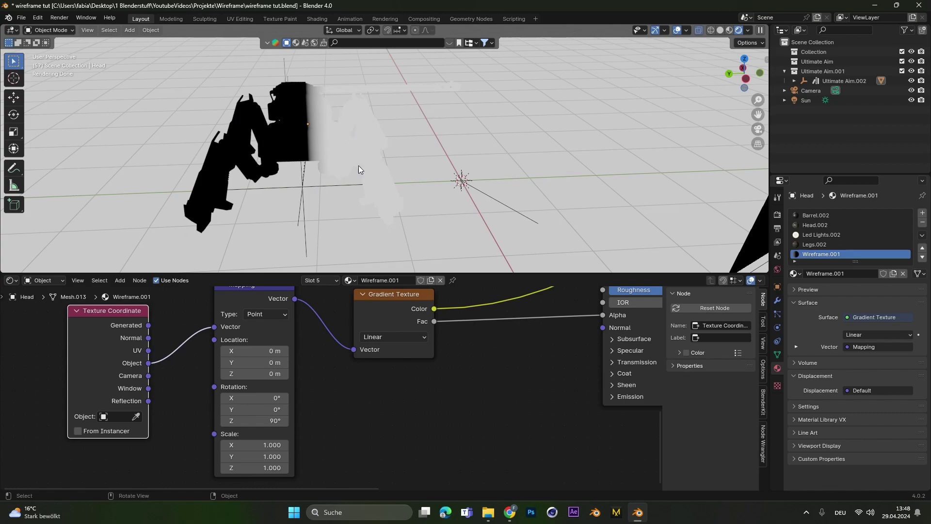
middle_drag(359, 168, 339, 194)
drag(252, 348, 228, 348)
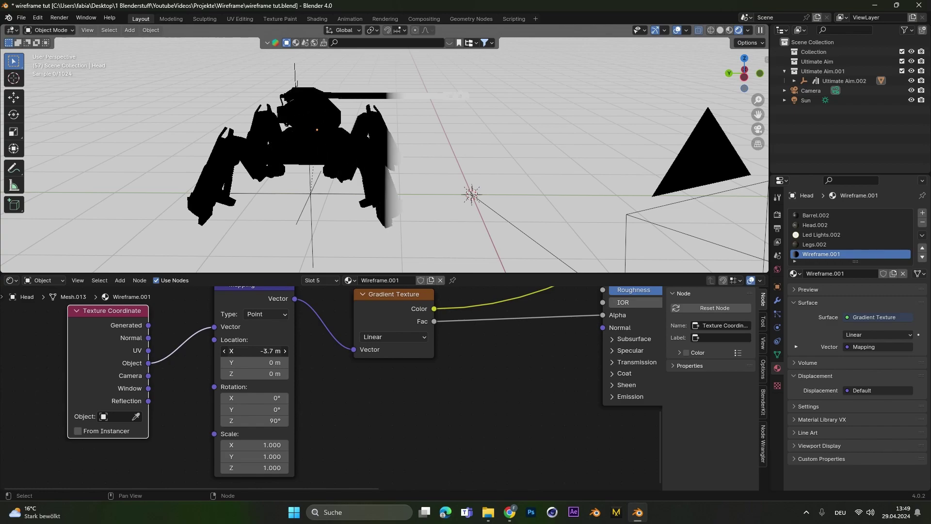
End the gradient preview by routing the Mix Shader back to the Material Output's Surface.
key(Home)
scroll(409, 379, up, 2)
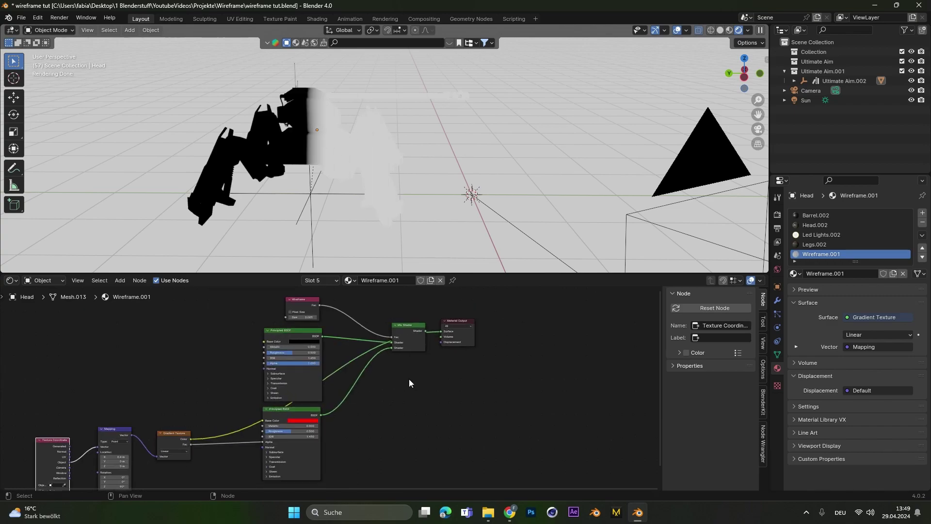
click(394, 359)
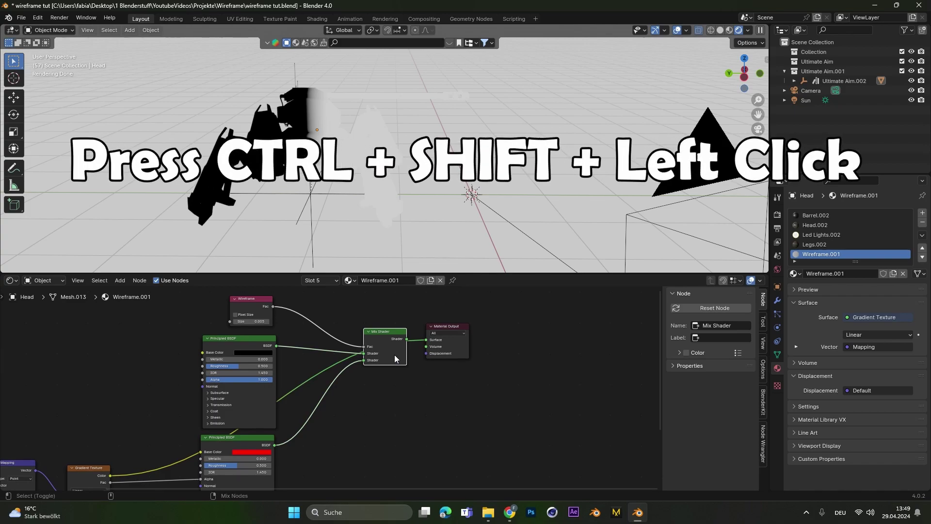
ctrl+shift+click(394, 354)
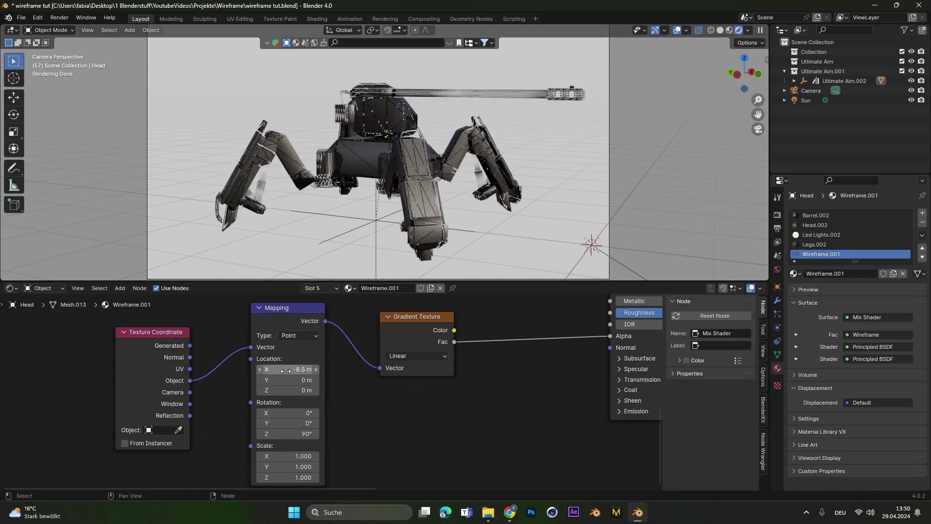
Split off a Timeline area between the 3D viewport and the shader nodes, and return to frame 1.
drag(286, 371, 394, 403)
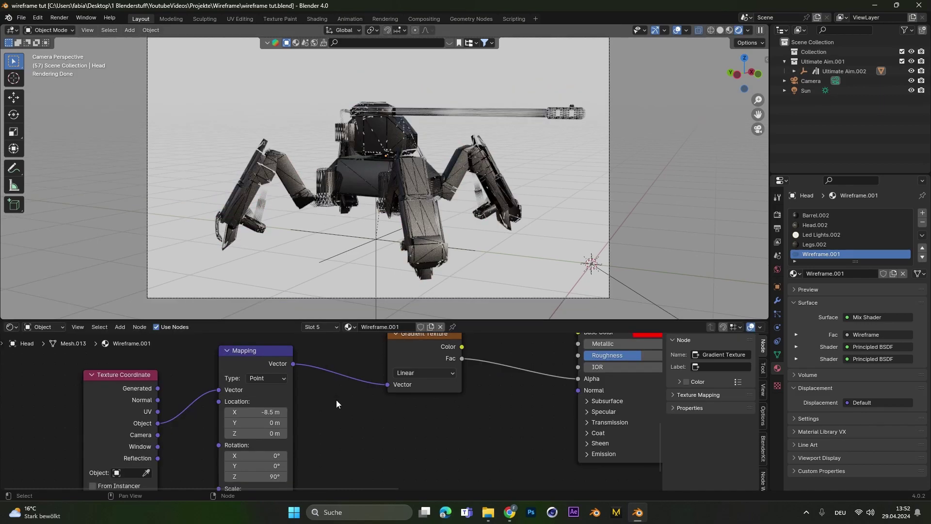
drag(2, 320, 21, 227)
click(14, 240)
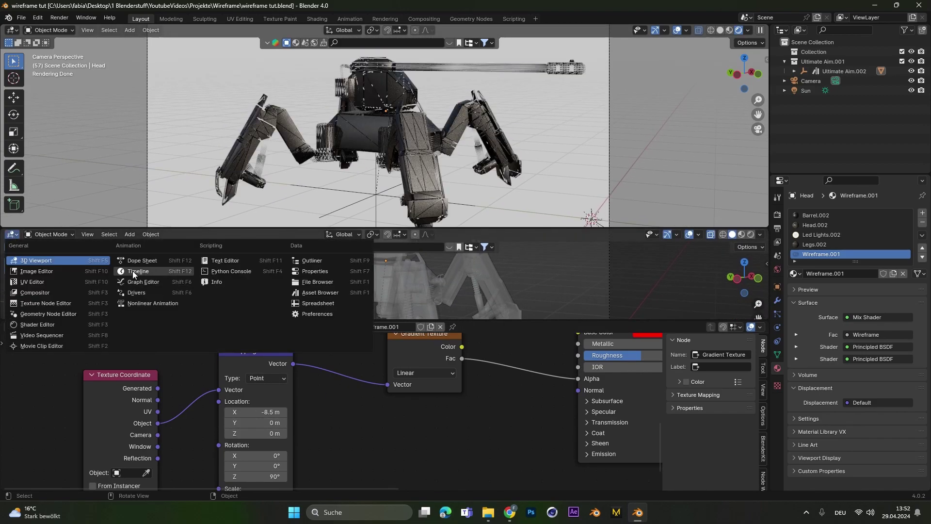
click(139, 271)
click(366, 234)
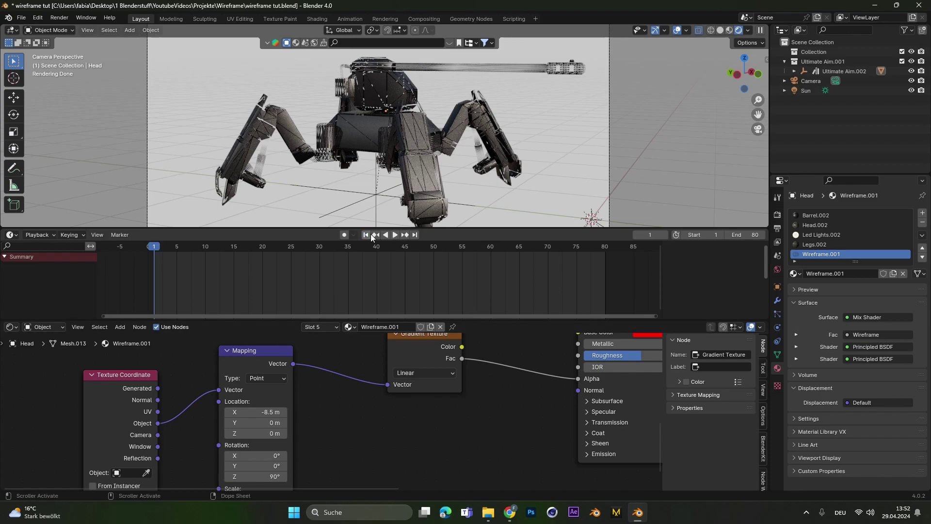
Keyframe the Mapping node's Location at frame 1 with X at -8.5 m.
click(279, 355)
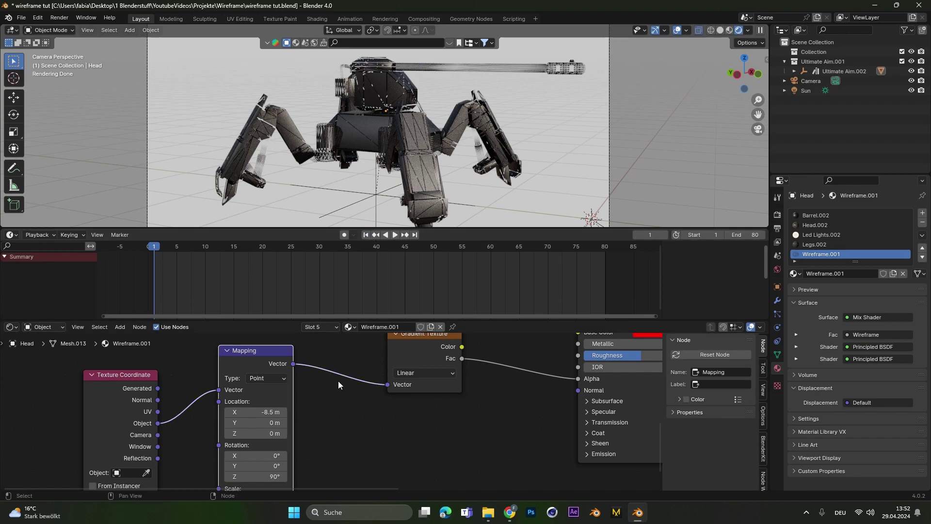
middle_drag(339, 380, 390, 385)
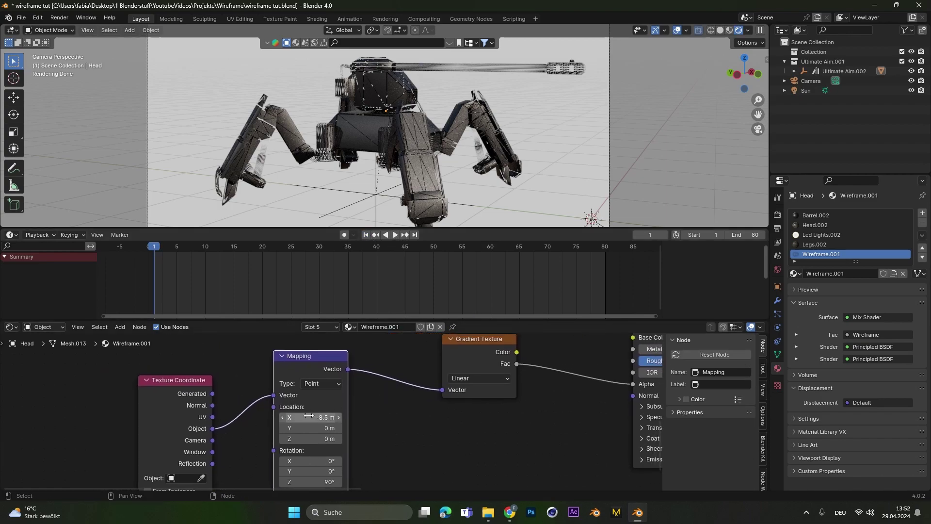
key(i)
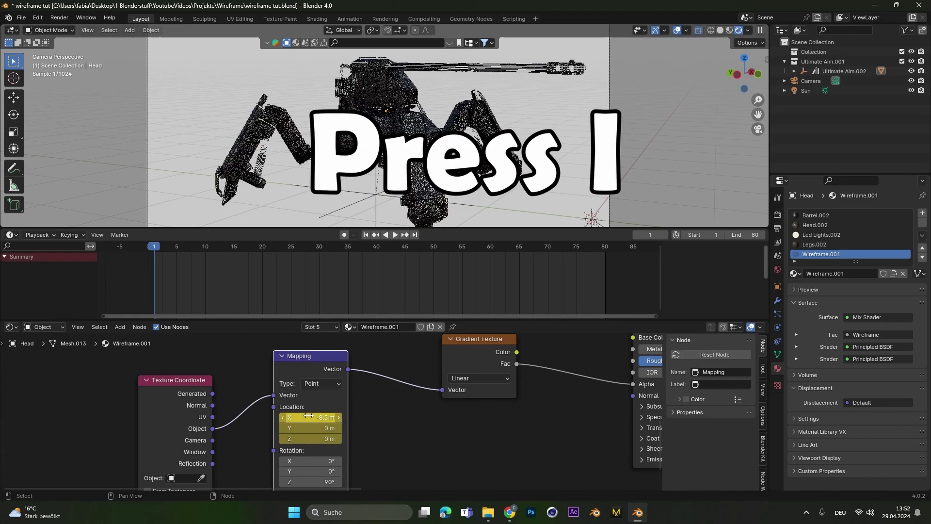
Keyframe the Mapping node's Location at frame 30 with X raised until the wireframe covers the whole robot, and play the animation.
drag(167, 245, 318, 255)
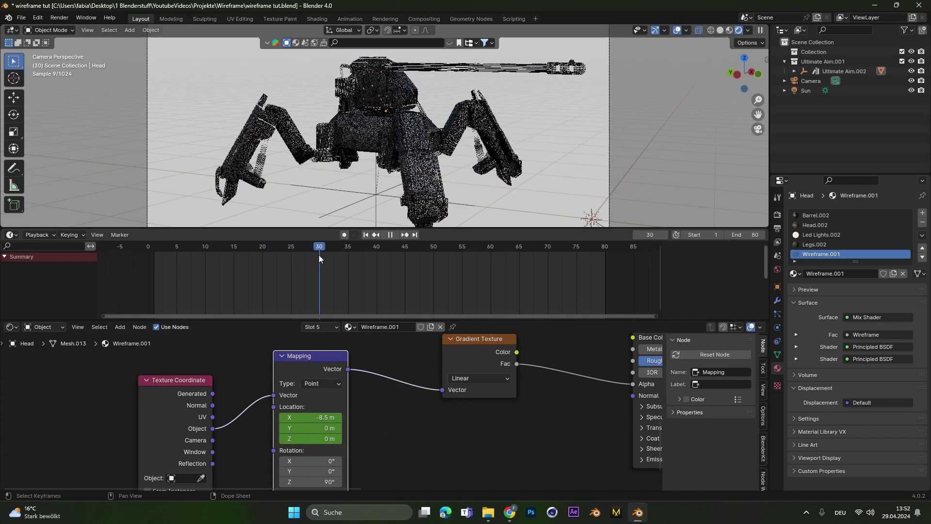
drag(316, 413, 361, 412)
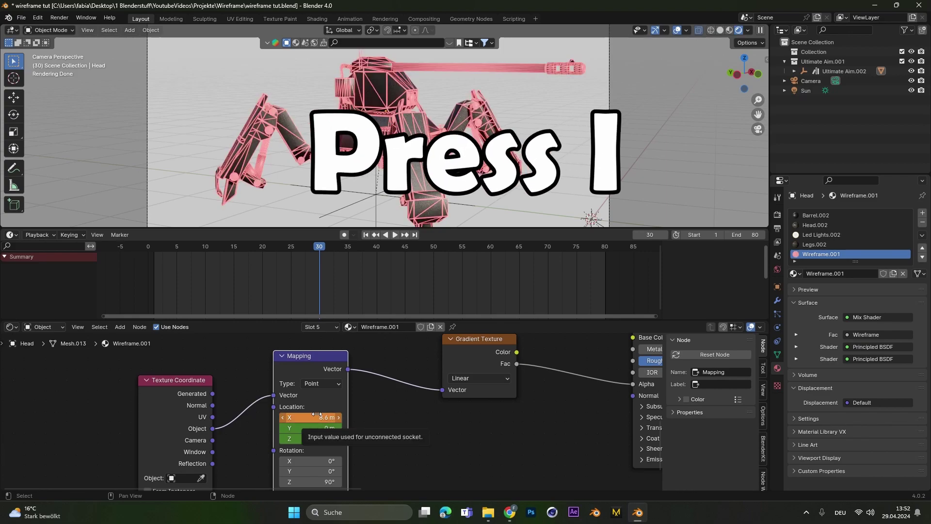
key(i)
click(395, 234)
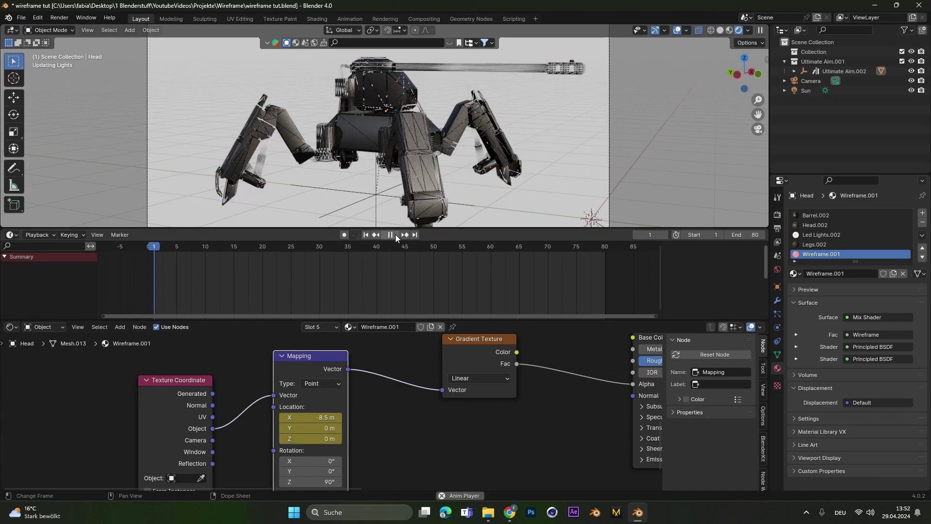
click(396, 234)
Try lowering the black Principled BSDF's Alpha to 0 and view the robot with only its wireframe.
key(KP_0)
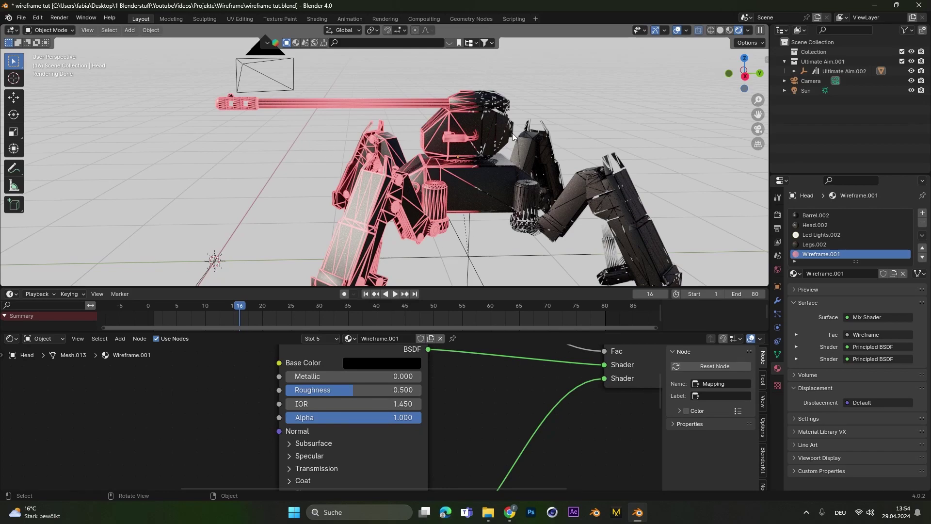
scroll(383, 372, down, 2)
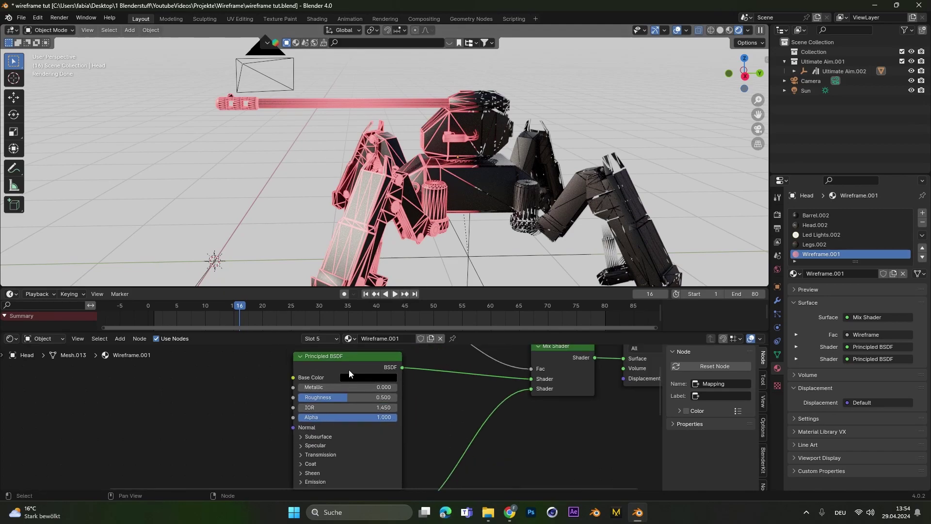
drag(379, 423, 301, 418)
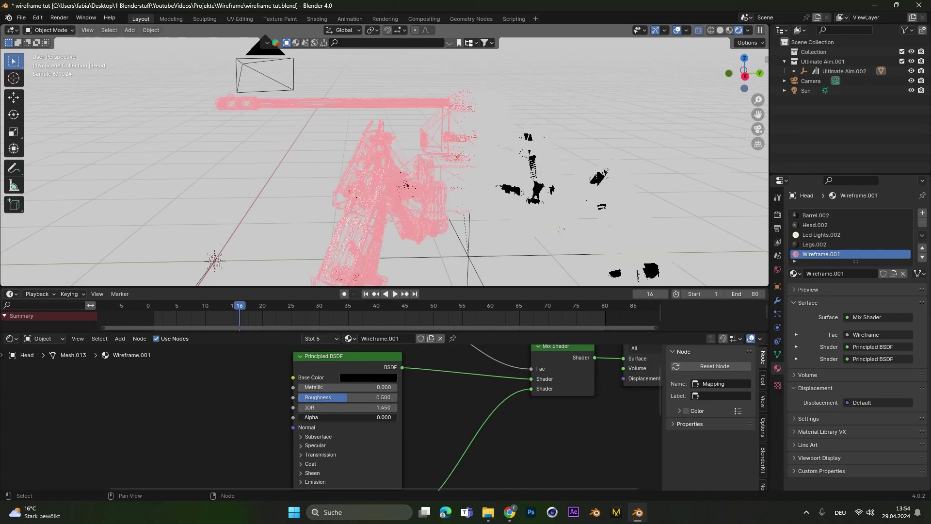
middle_drag(368, 209, 412, 154)
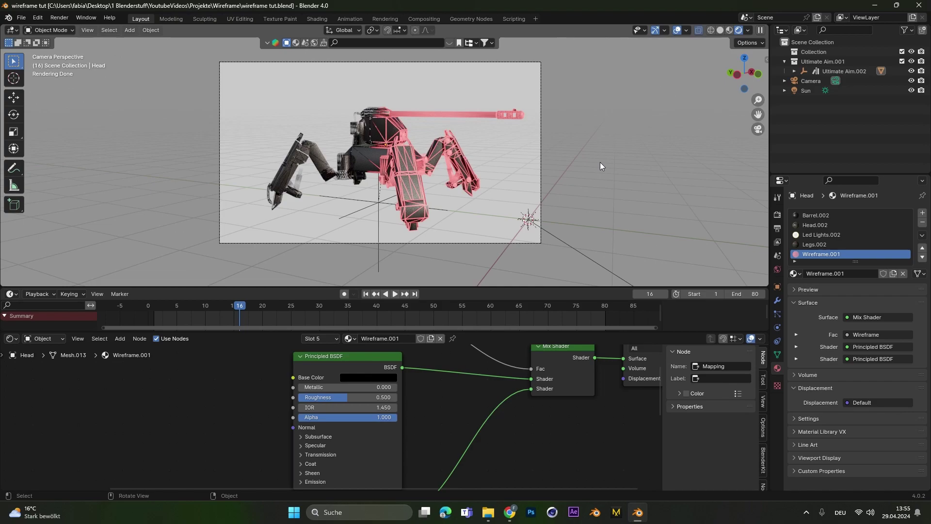